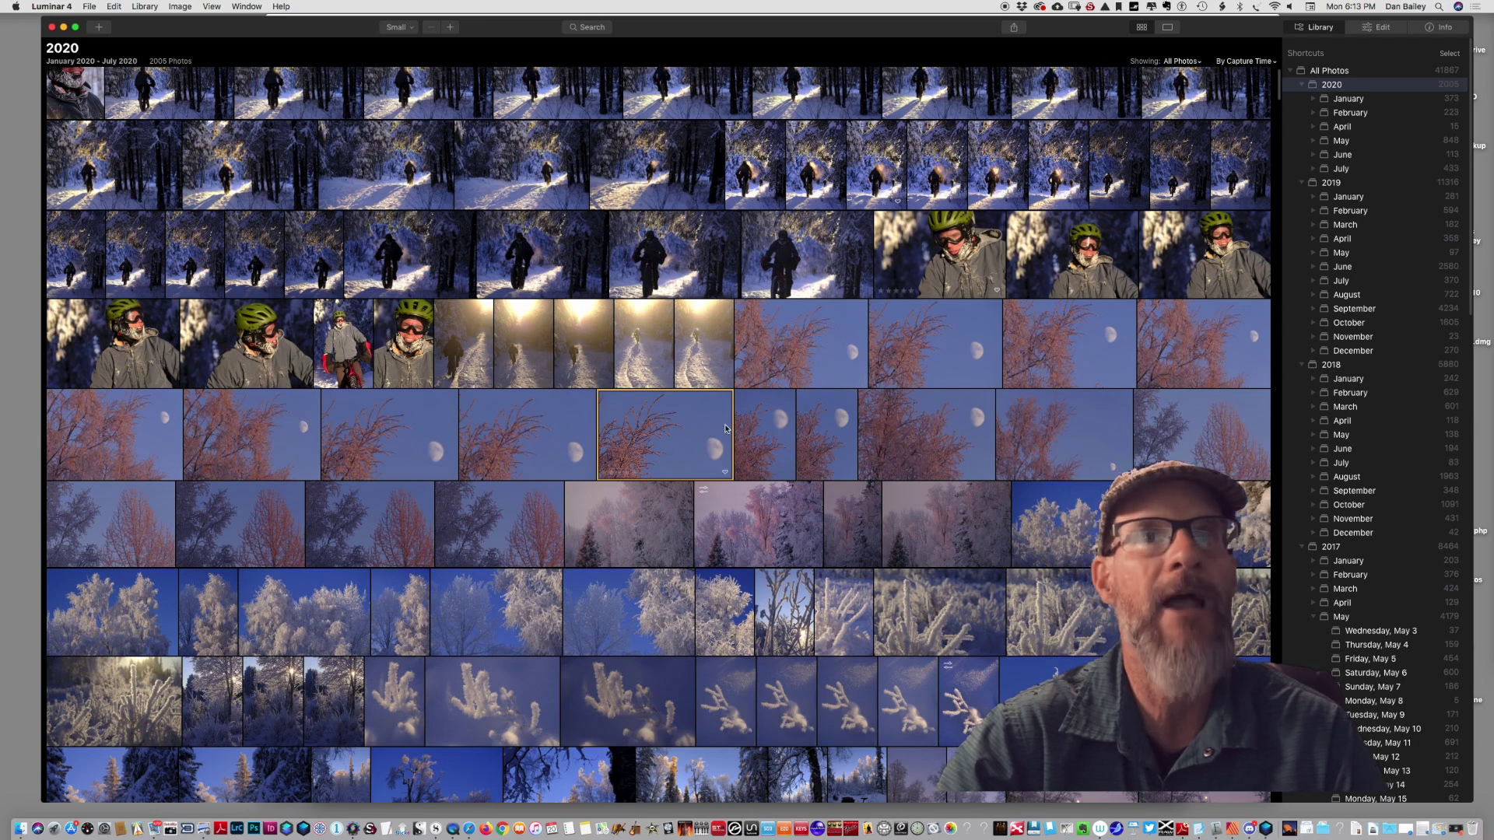
Open the frosted branches and moon photo in Edit view with the Dramatic Looks strip showing.
click(1382, 27)
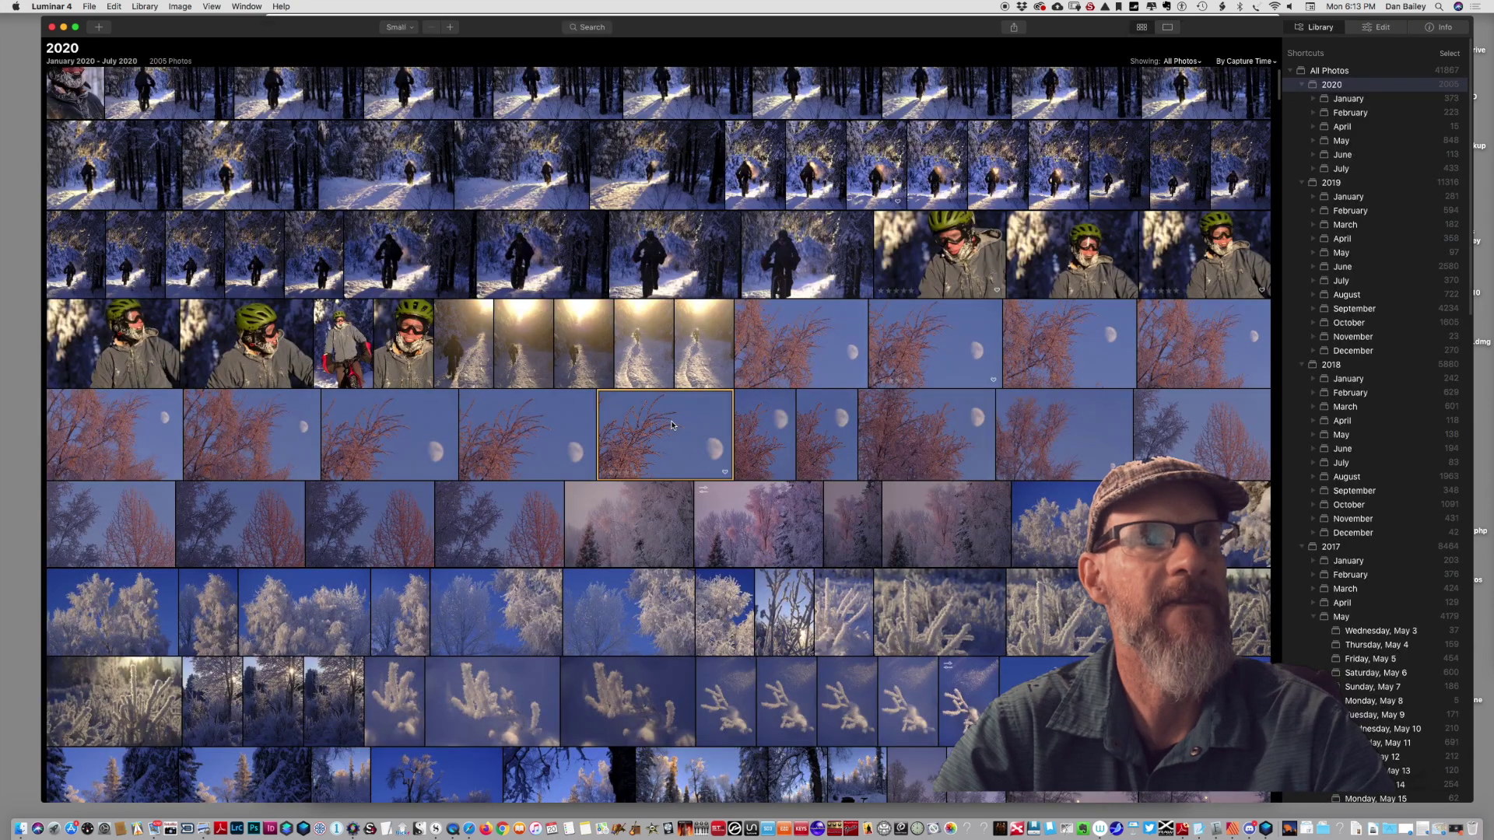
Reopen the moon photo and try the Analog Look, Blockbuster, Calm, Creative and Krushed looks.
key(g)
double_click(722, 430)
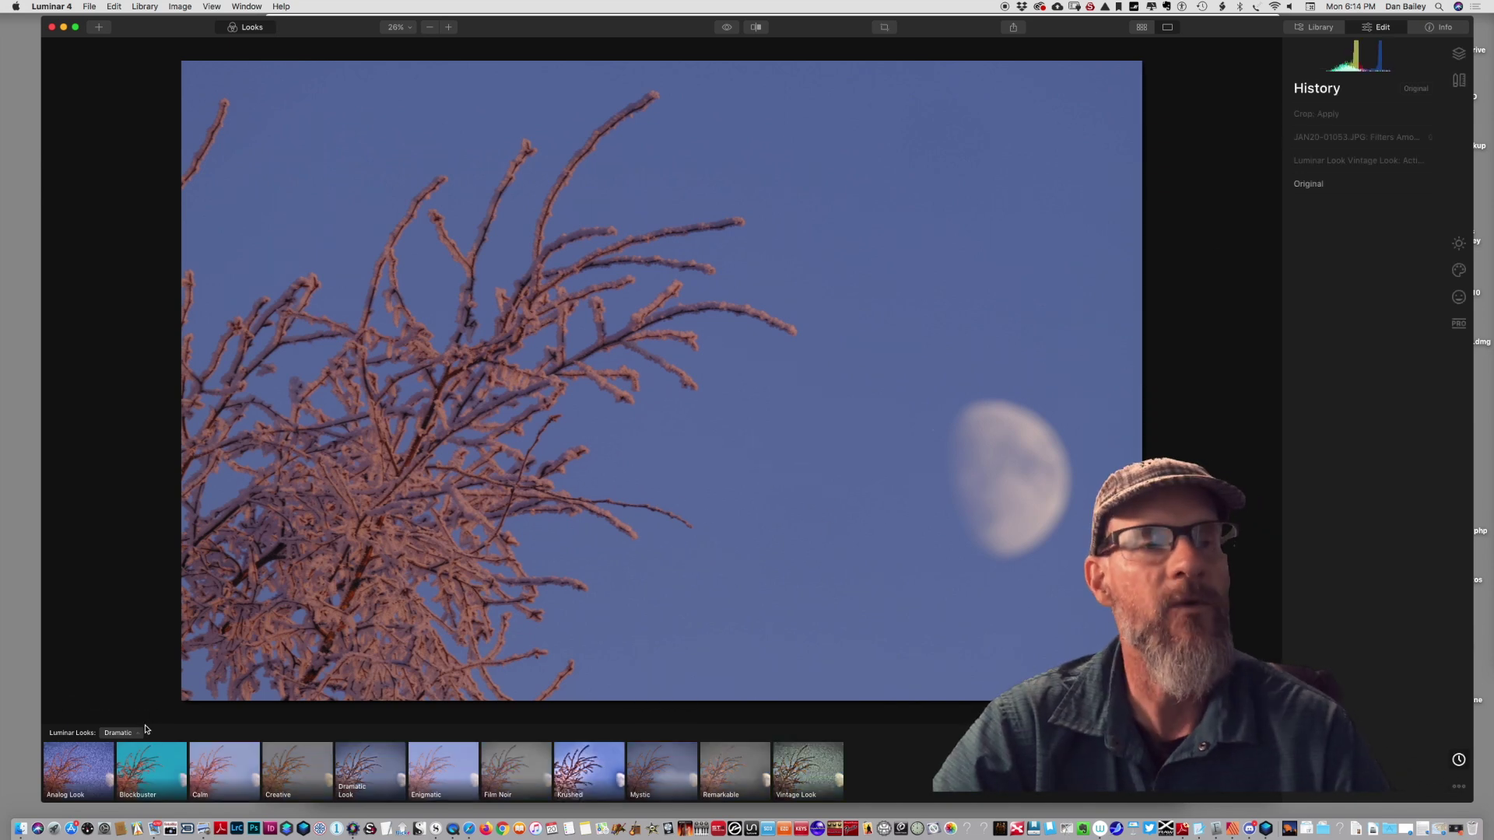
click(81, 764)
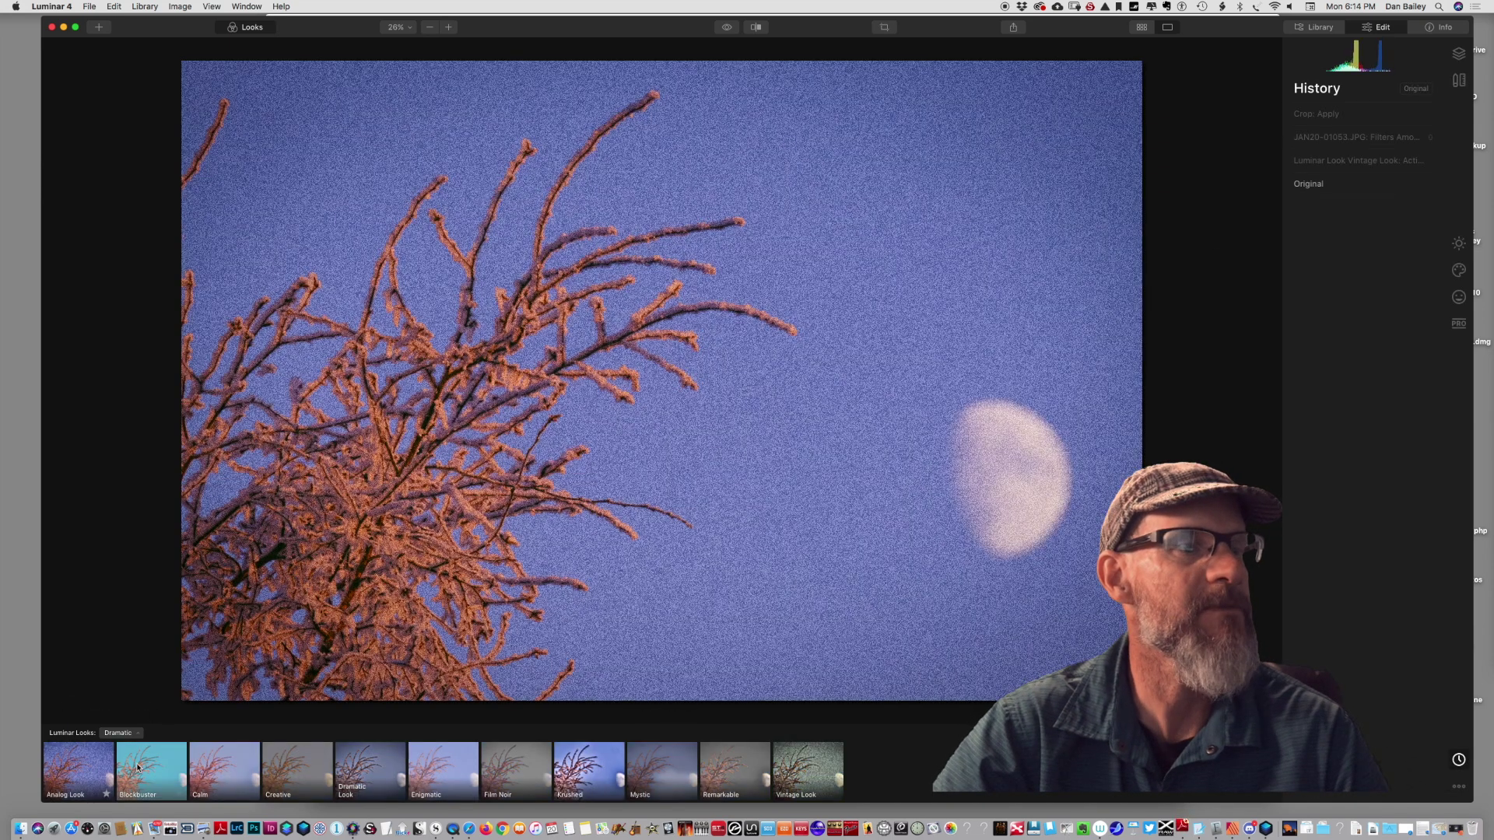
click(161, 769)
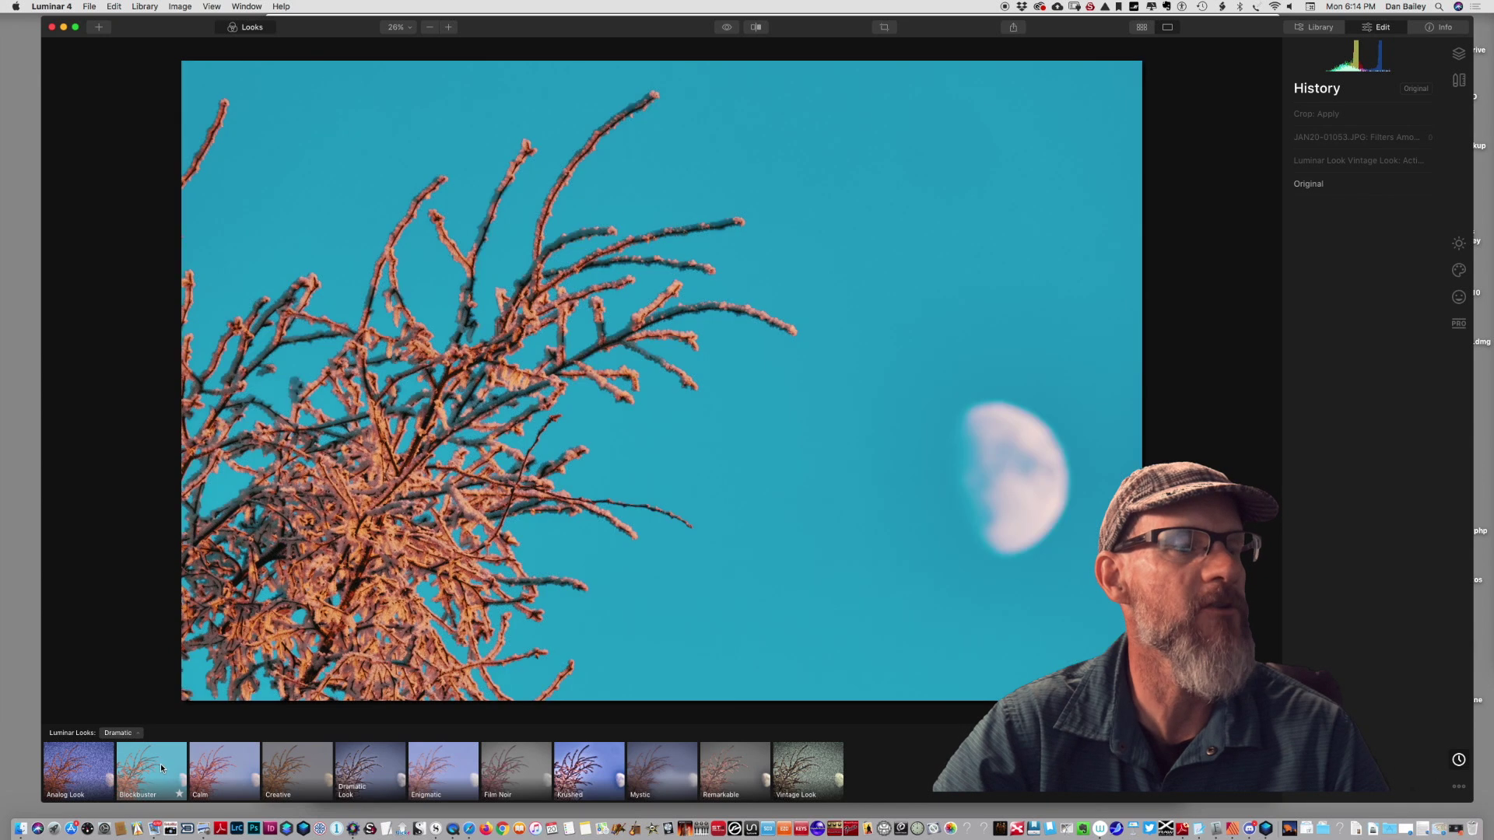
click(246, 766)
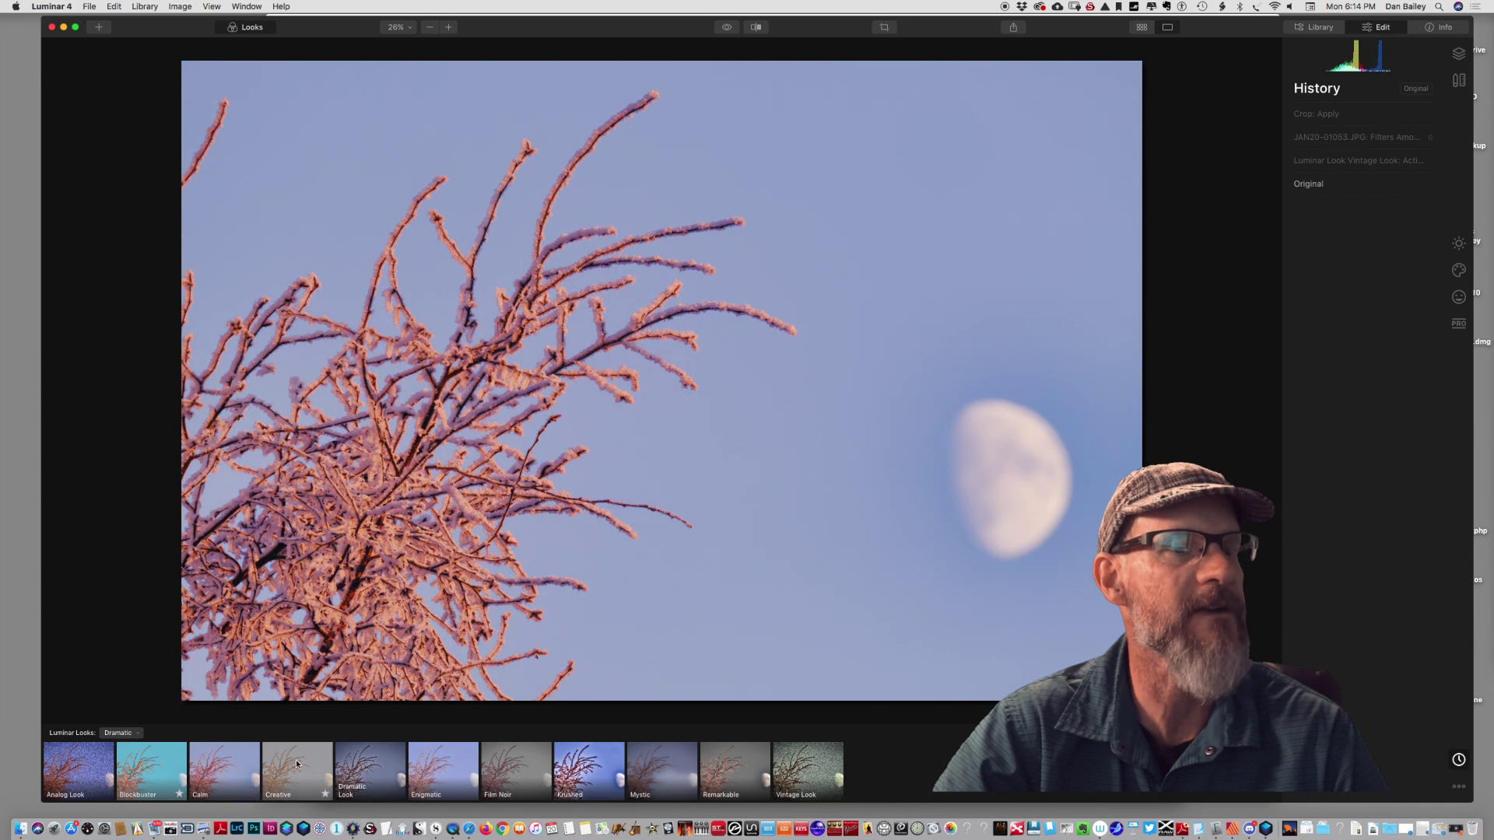
click(296, 764)
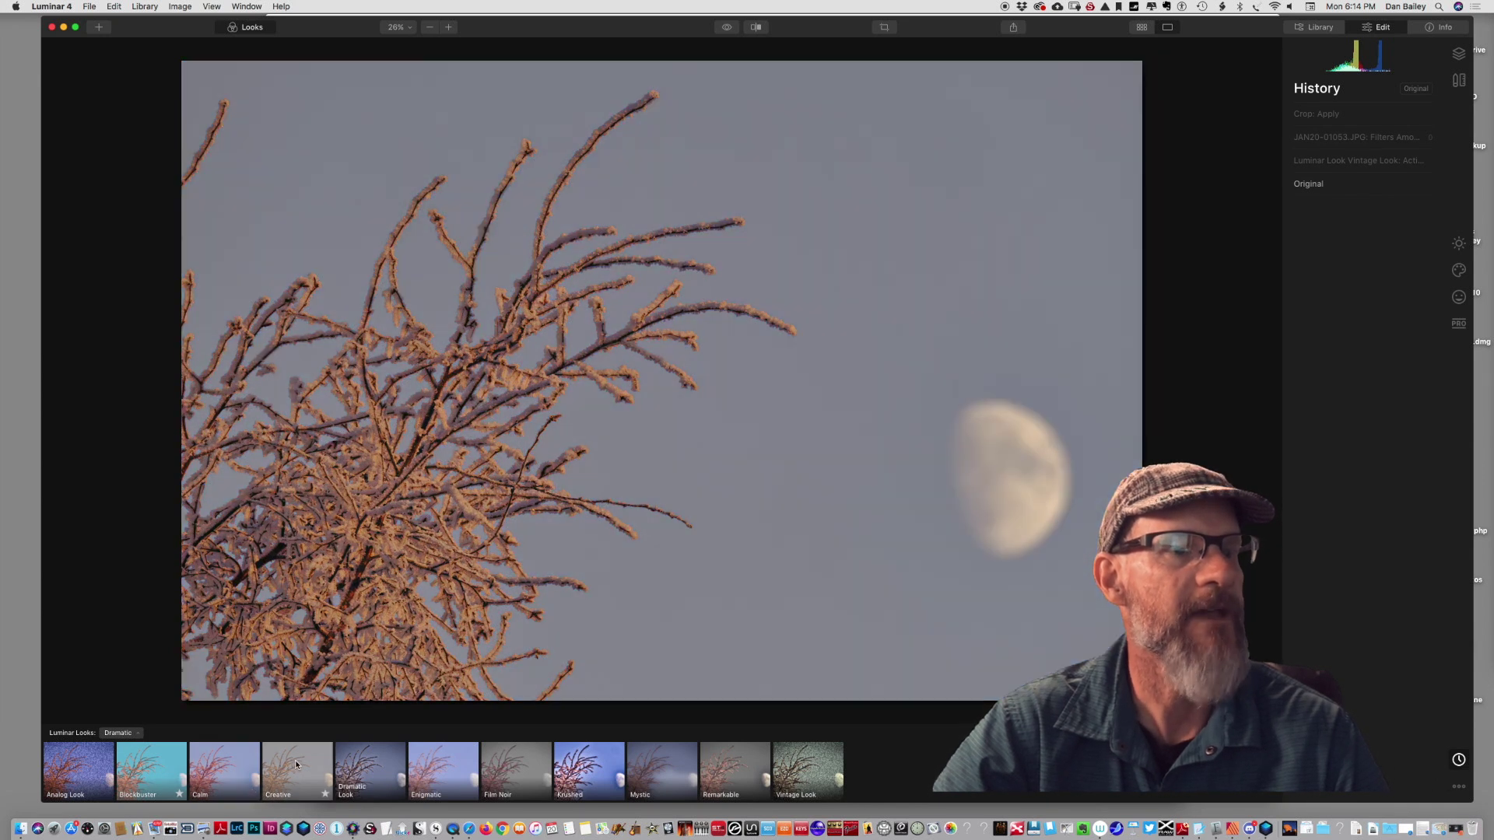
click(599, 751)
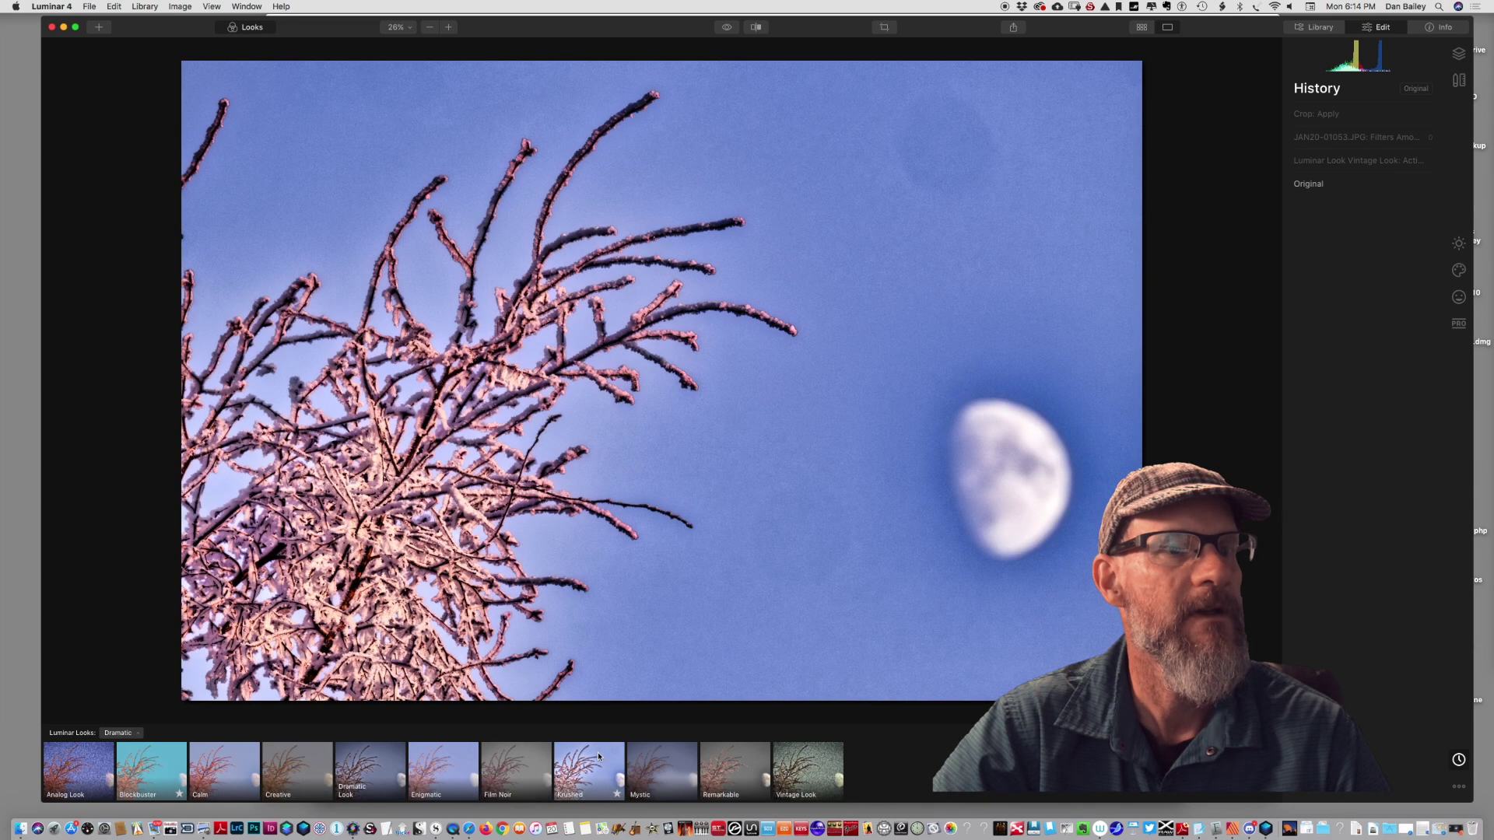
Reapply the Blockbuster look and set its amount to +100.
click(369, 766)
click(150, 775)
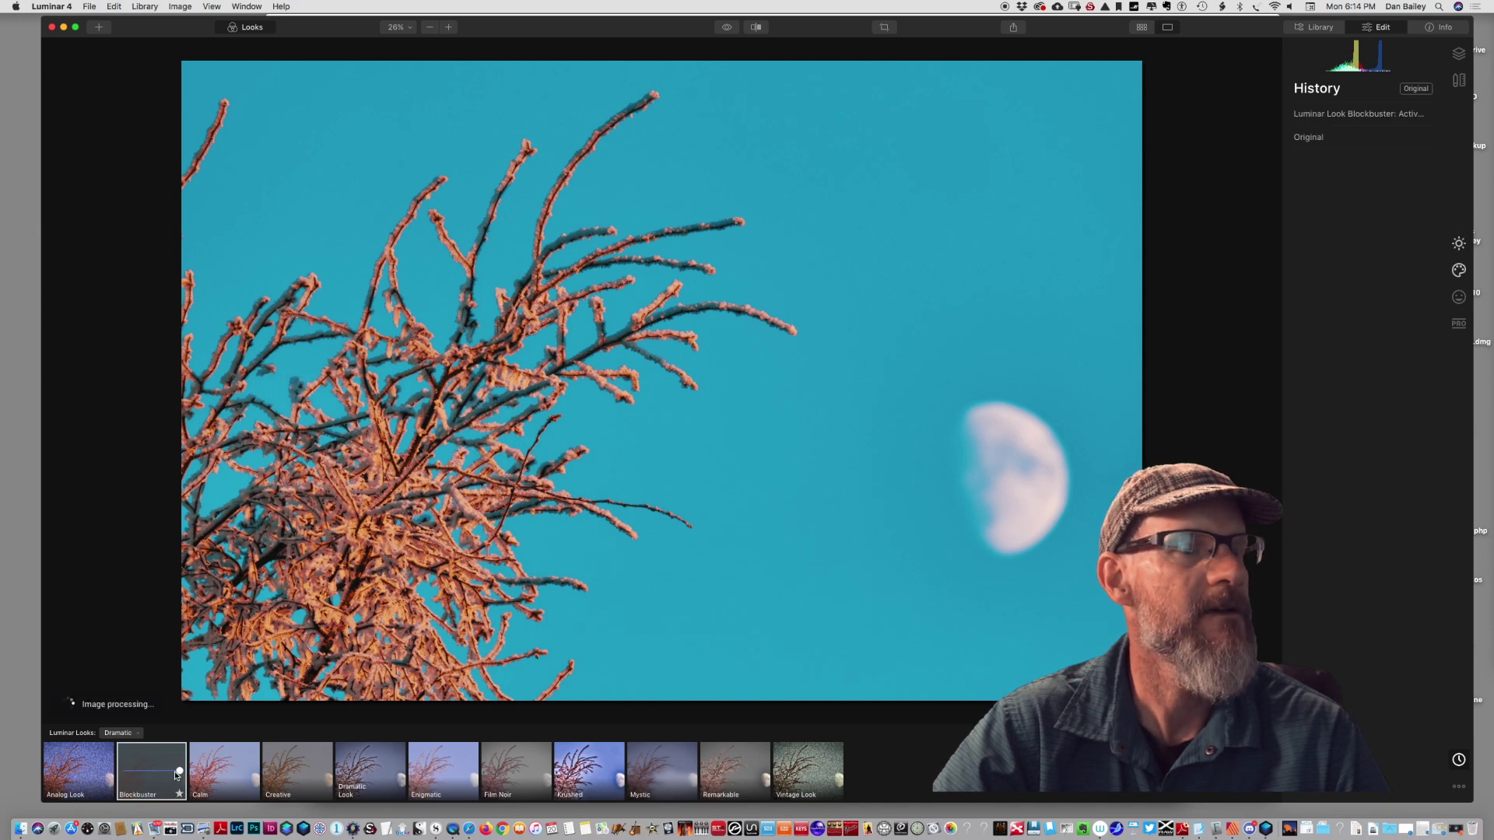
mouse_move(179, 773)
mouse_down()
mouse_move(116, 772)
mouse_move(180, 773)
mouse_up()
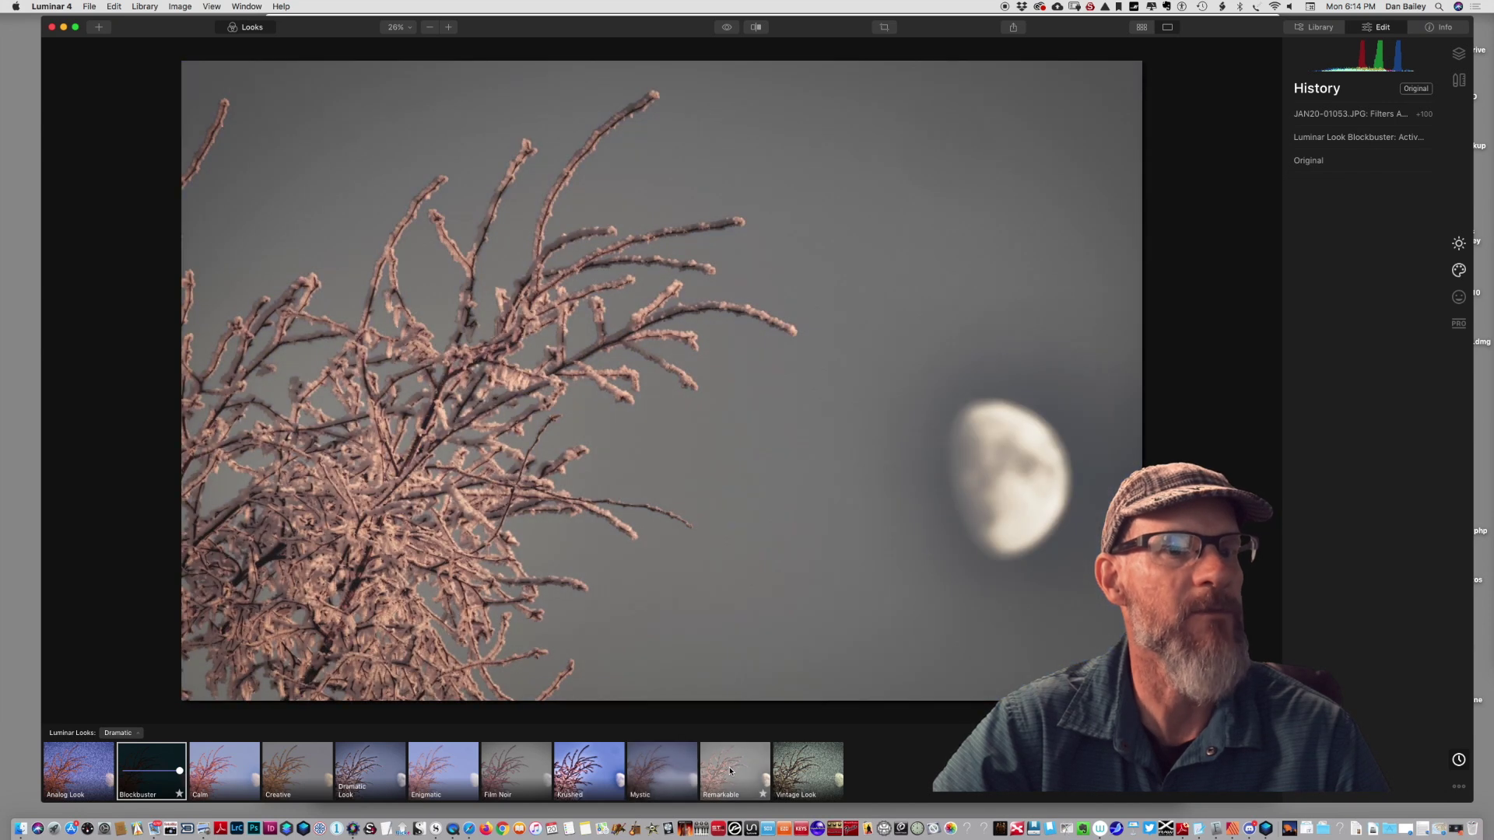
Apply the Remarkable look, then step through history: Blockbuster, Remarkable, filters +40 and +98.
click(727, 770)
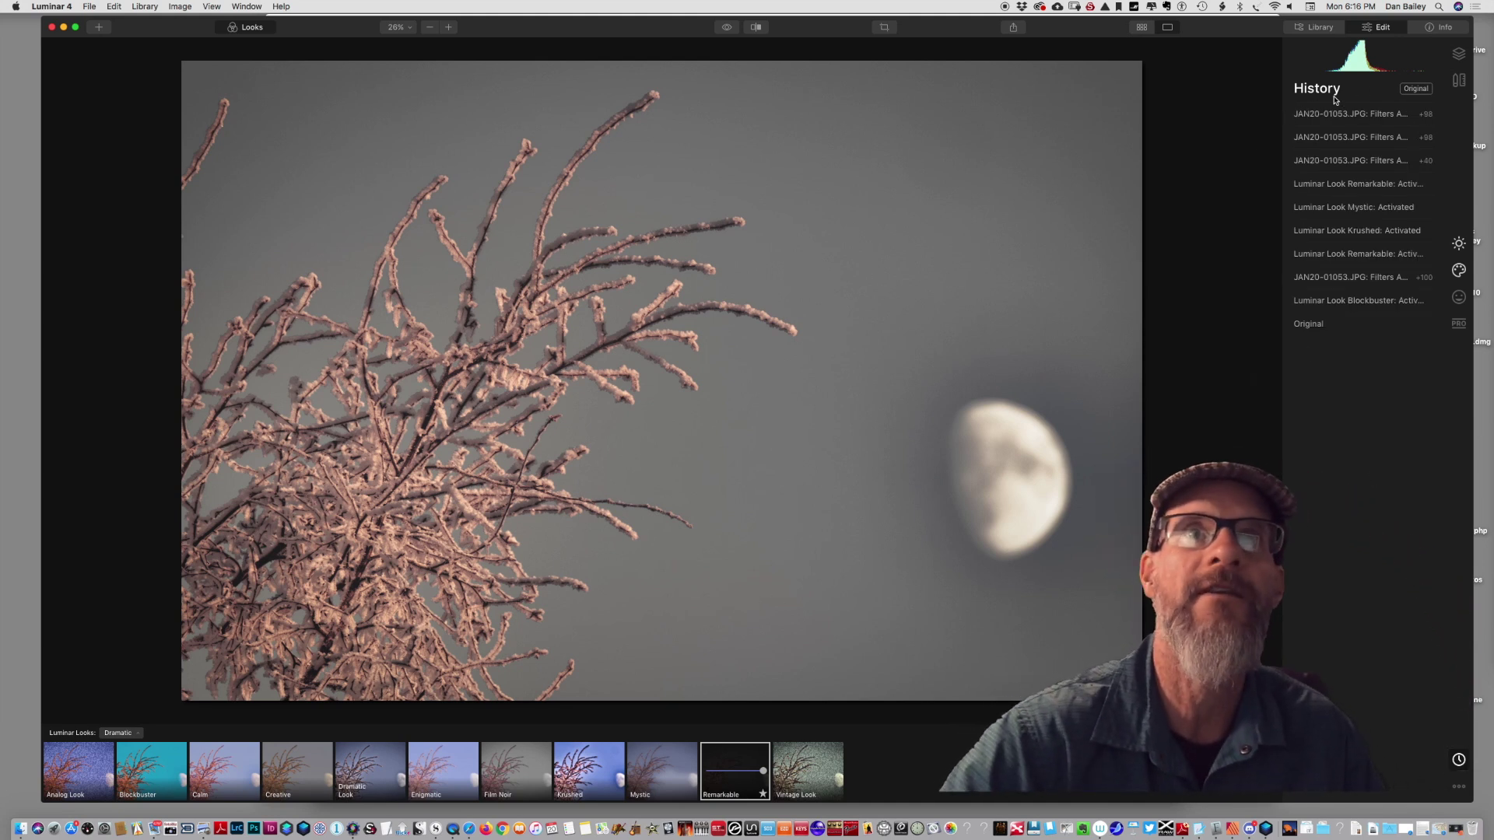
click(1321, 300)
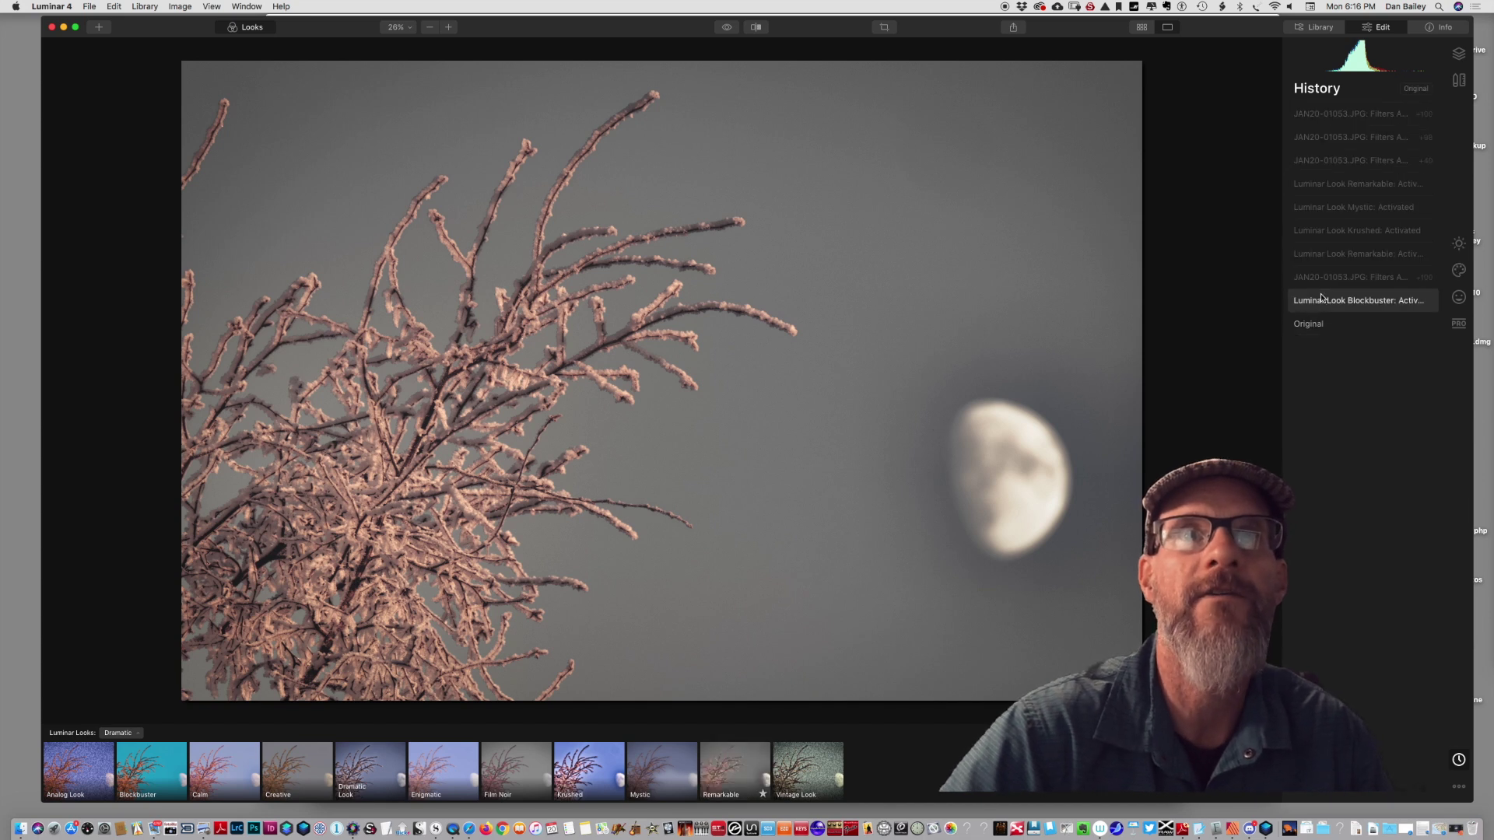
click(1327, 184)
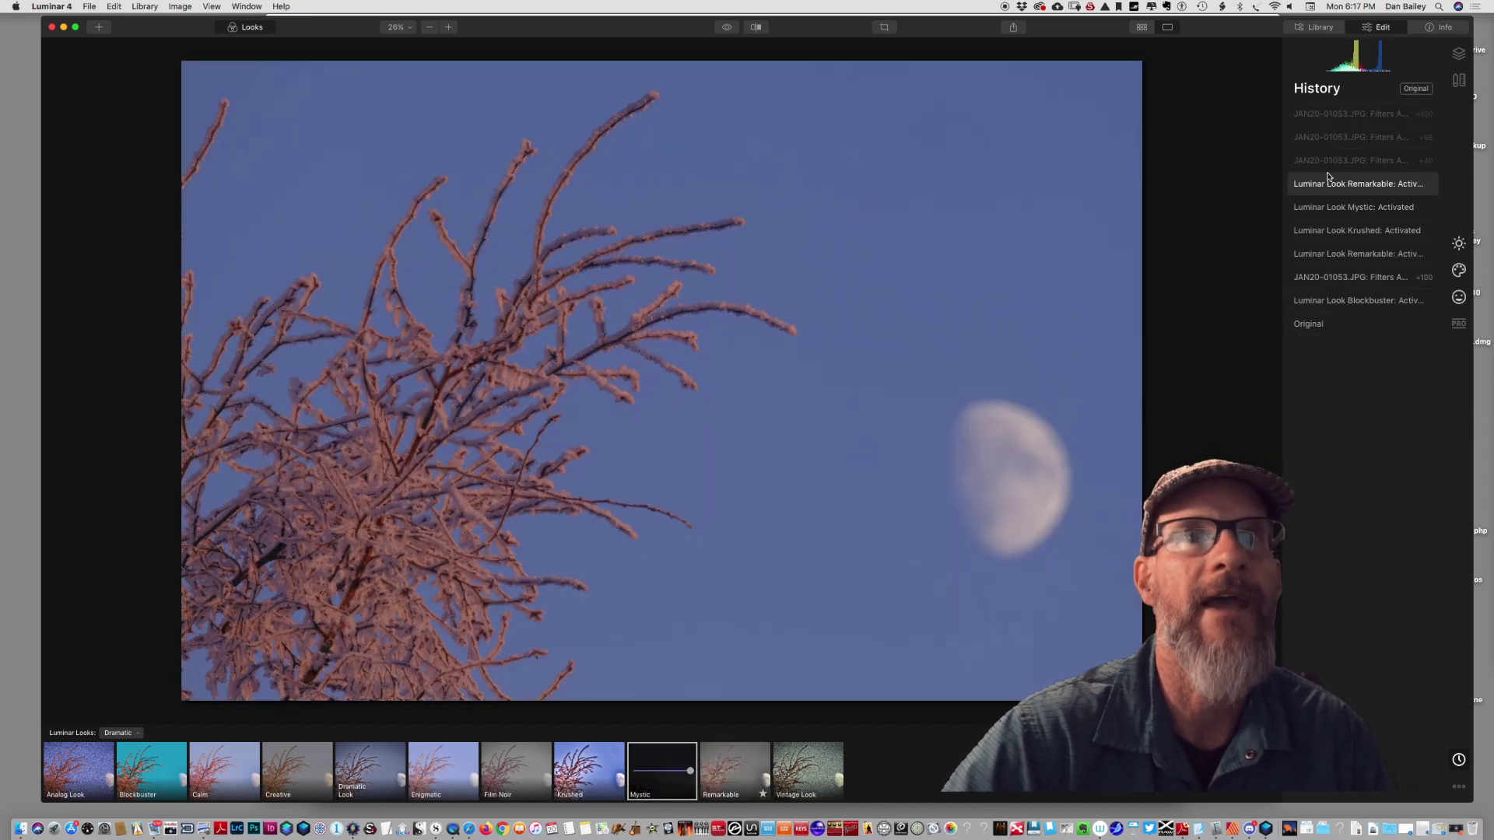
click(1326, 160)
click(1323, 137)
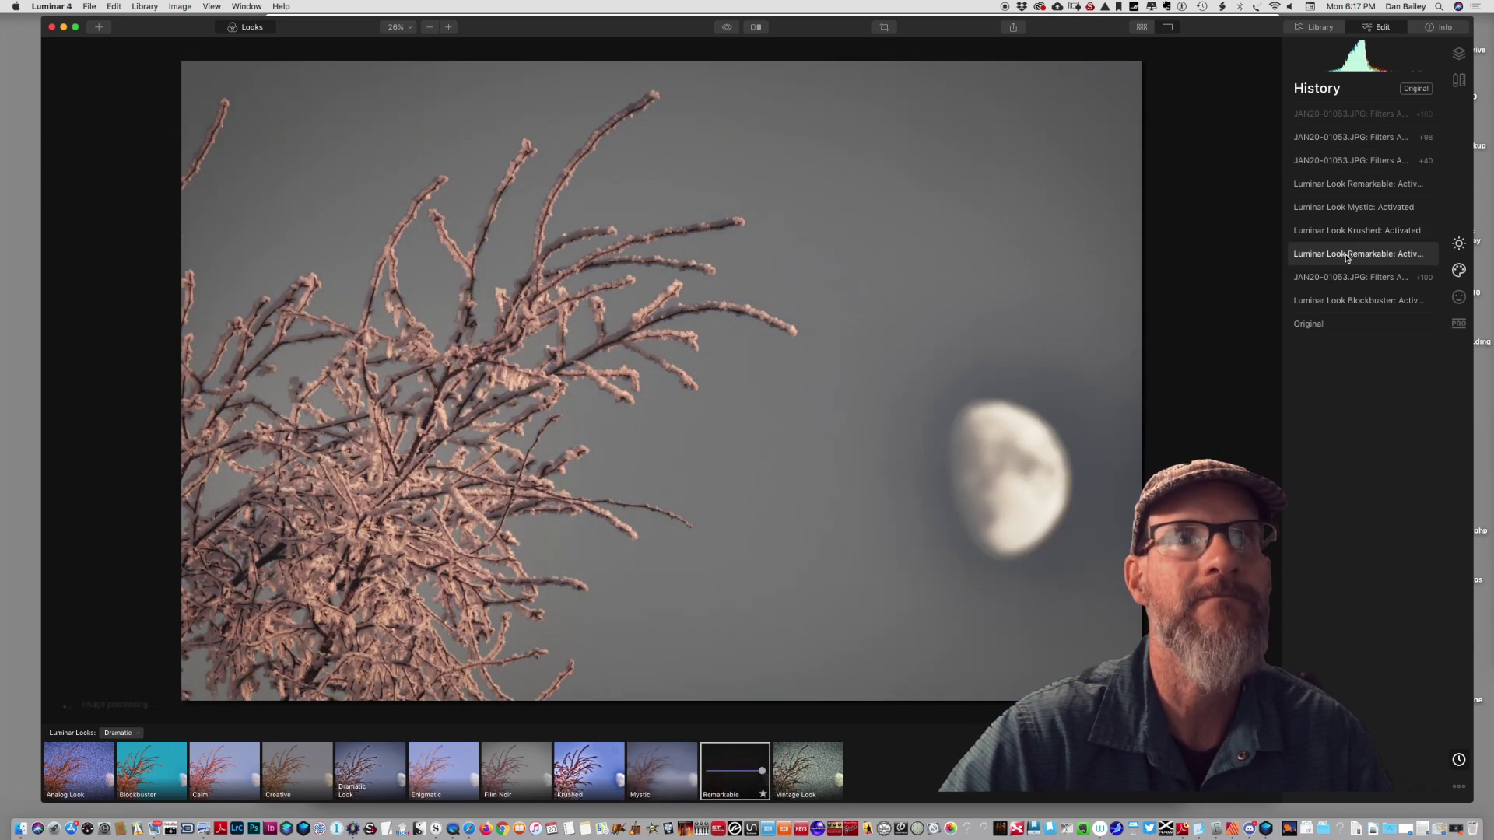
Restore the earlier Remarkable history step and return to the 2020 library grid.
click(1348, 253)
click(1315, 27)
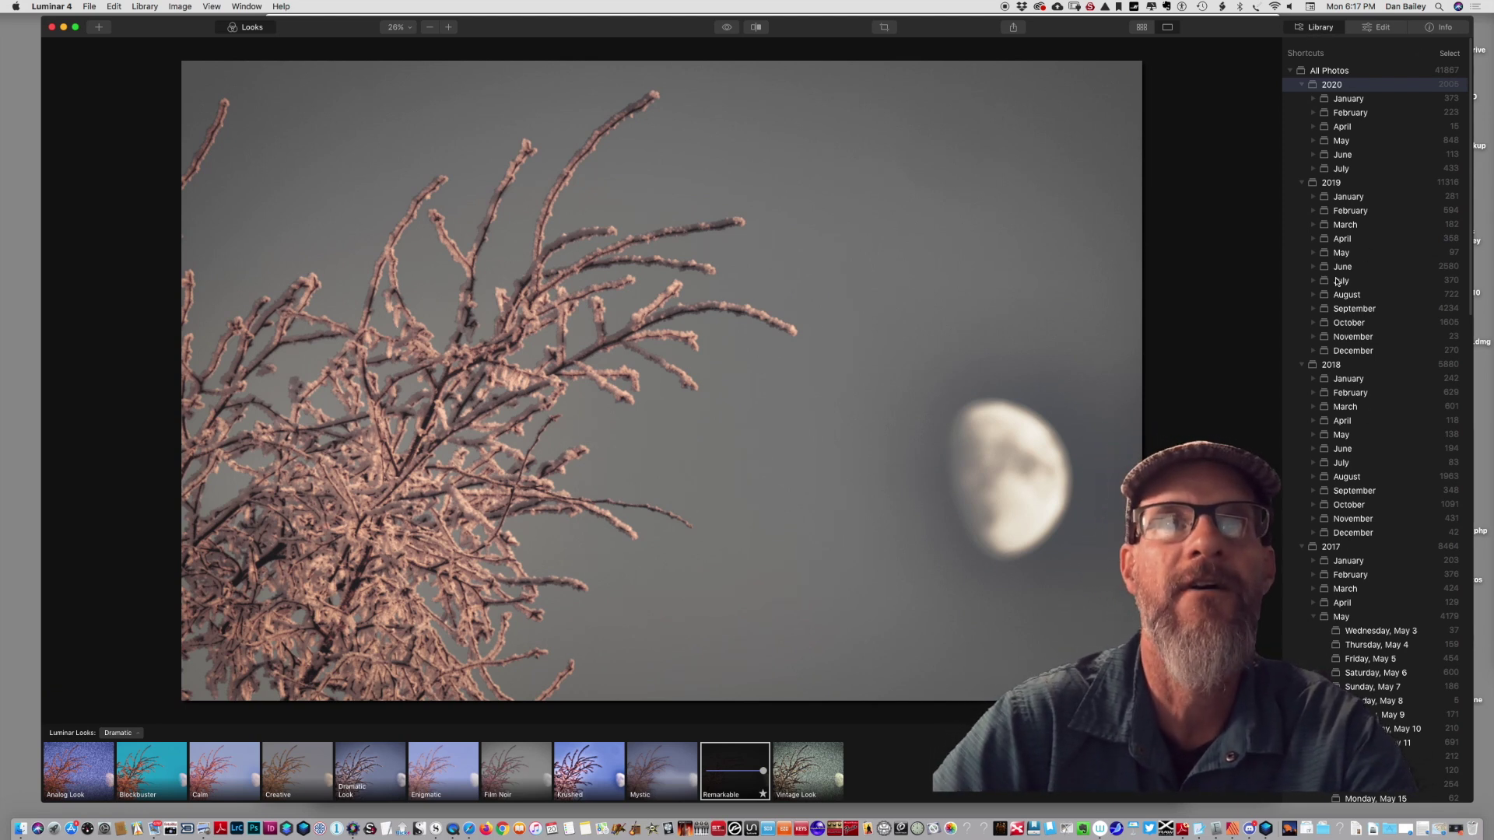
double_click(638, 314)
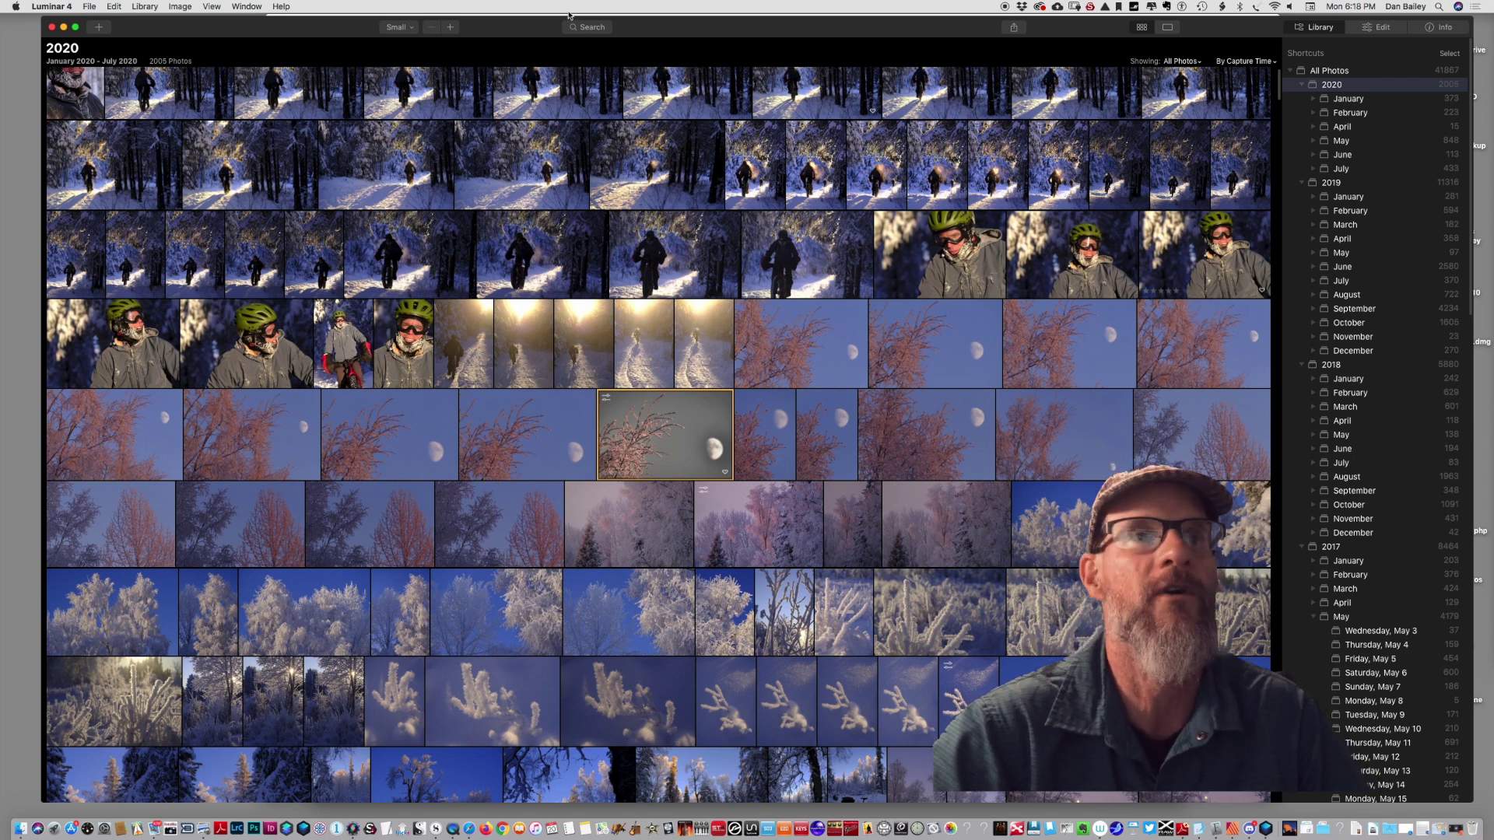
Open the library search panel over the 2020 photo grid.
click(590, 27)
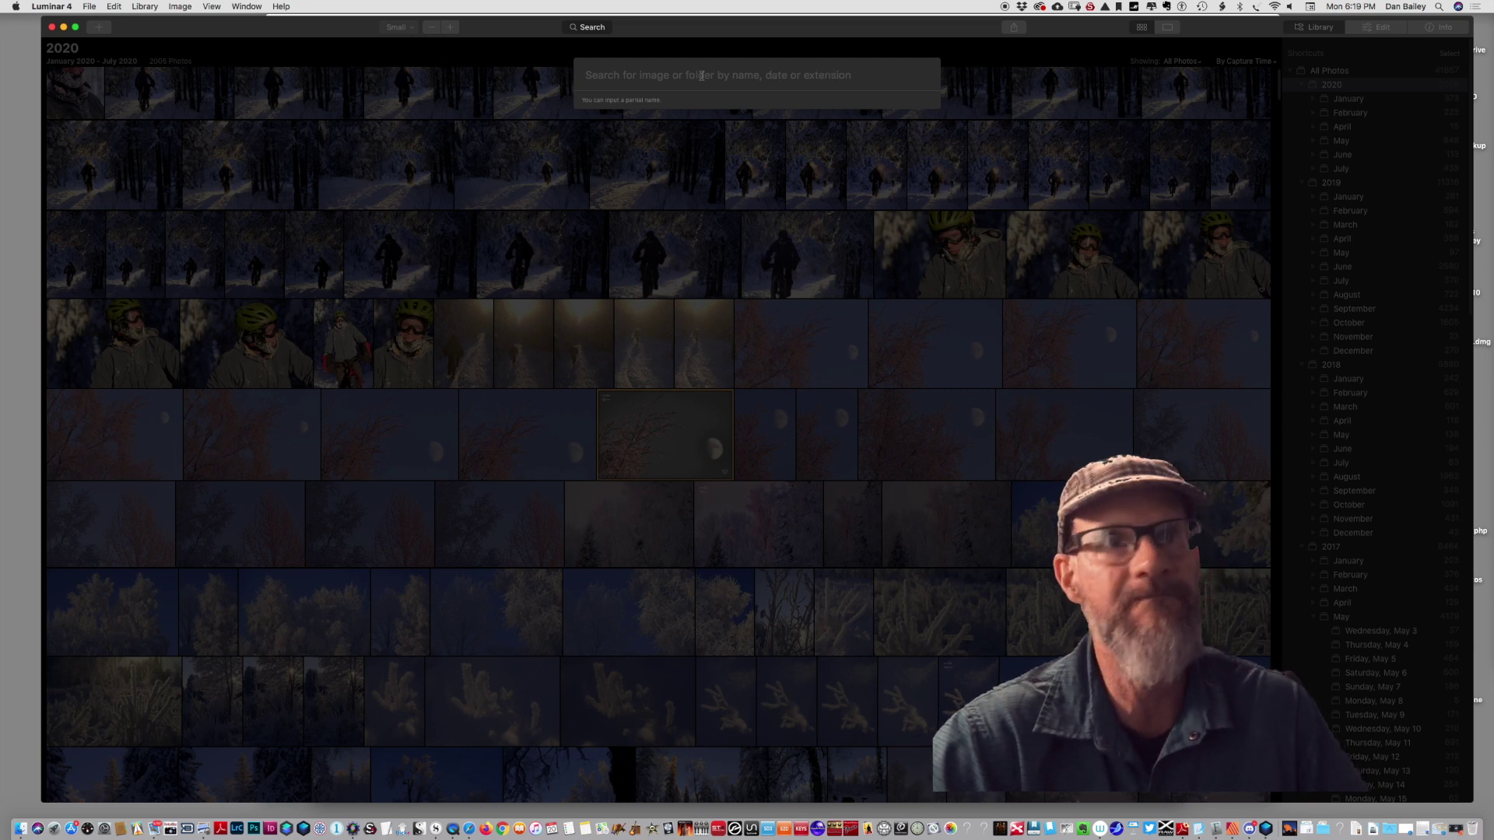
Search 'winter' to open the Anchorage Winter folder, then the Winter 2018 Scotland folder.
text(win)
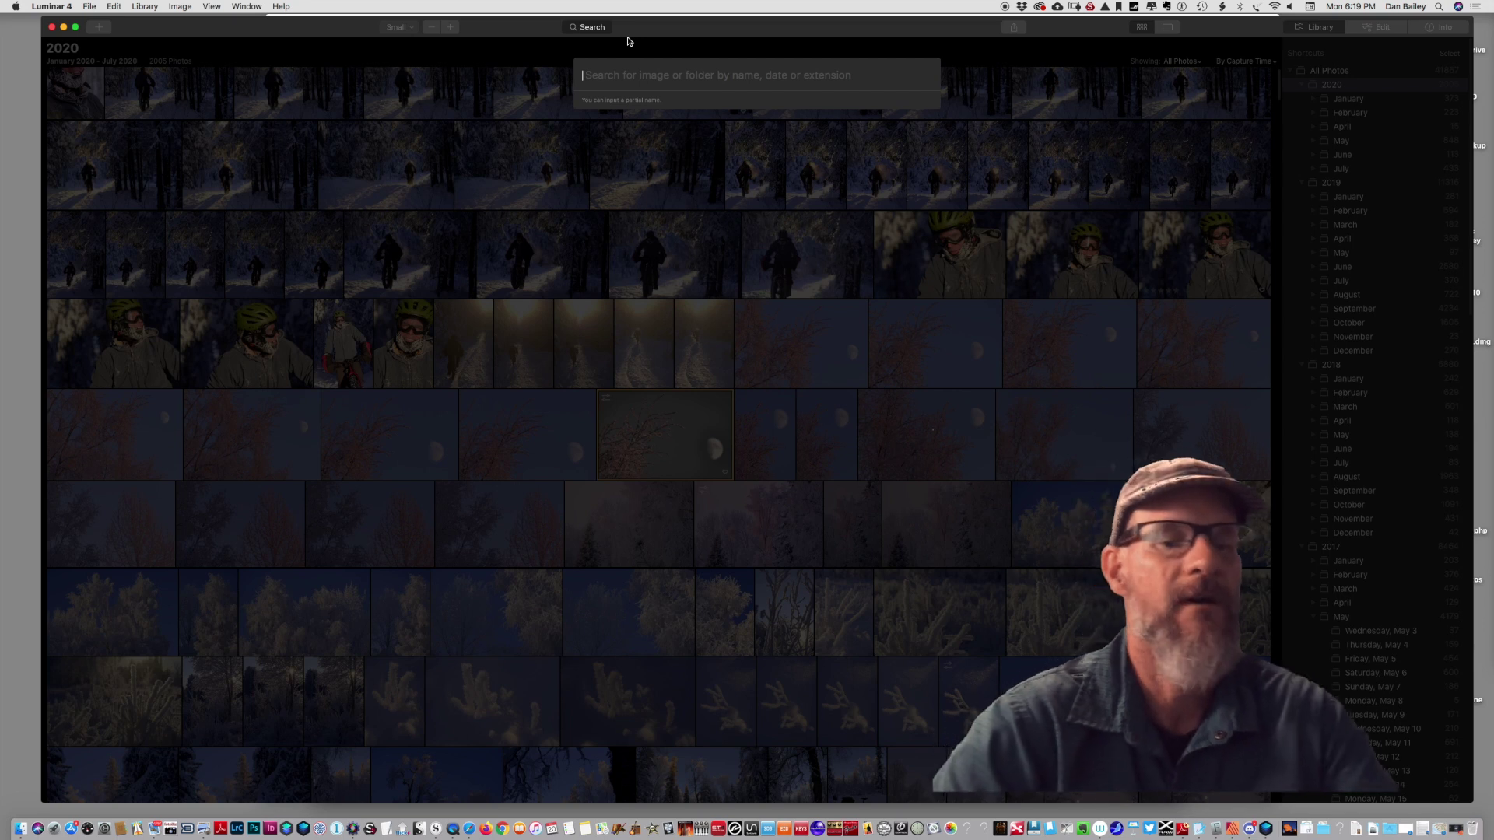
text(ter)
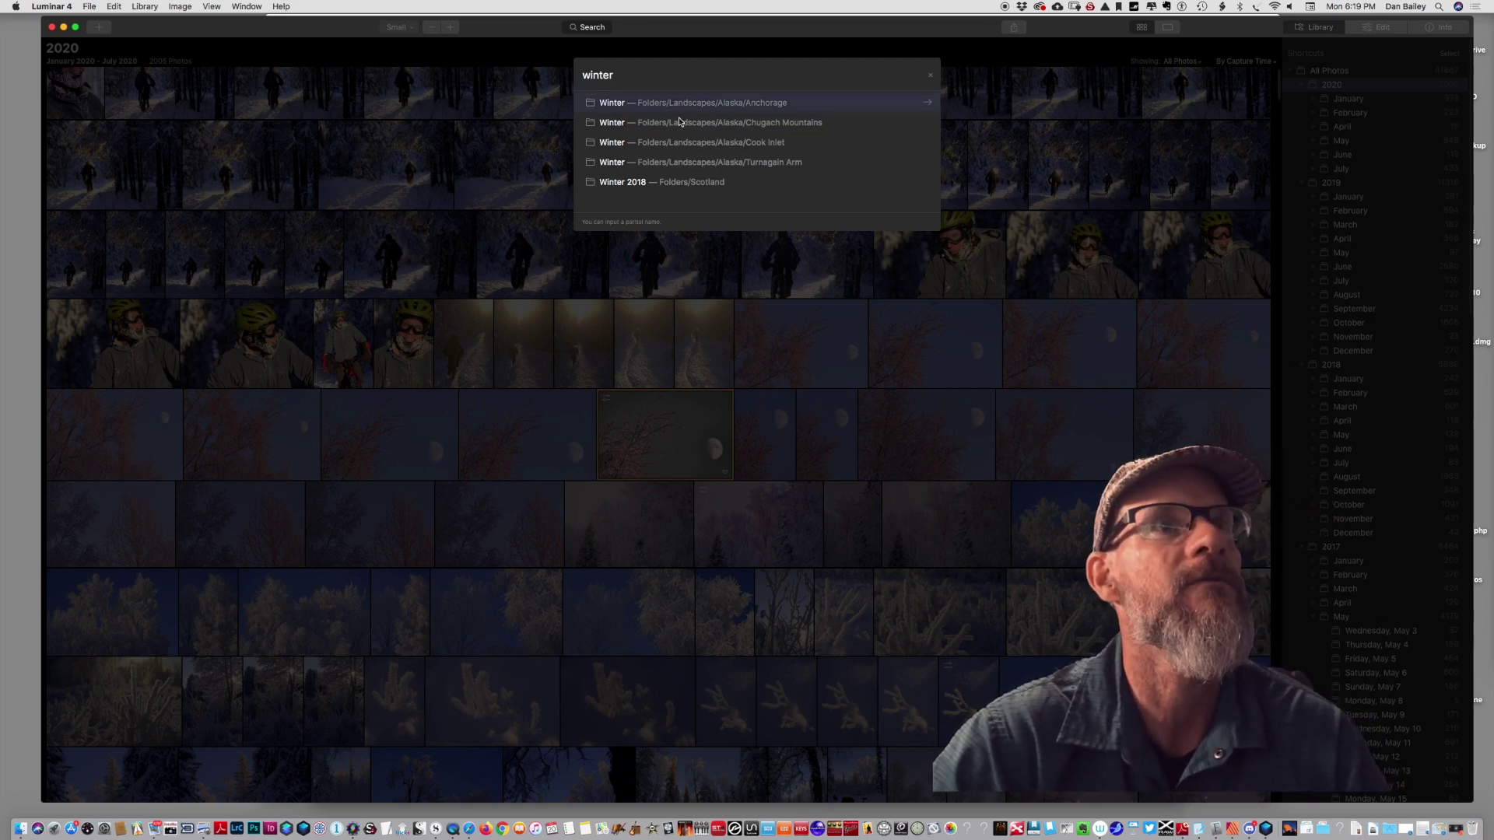
click(678, 115)
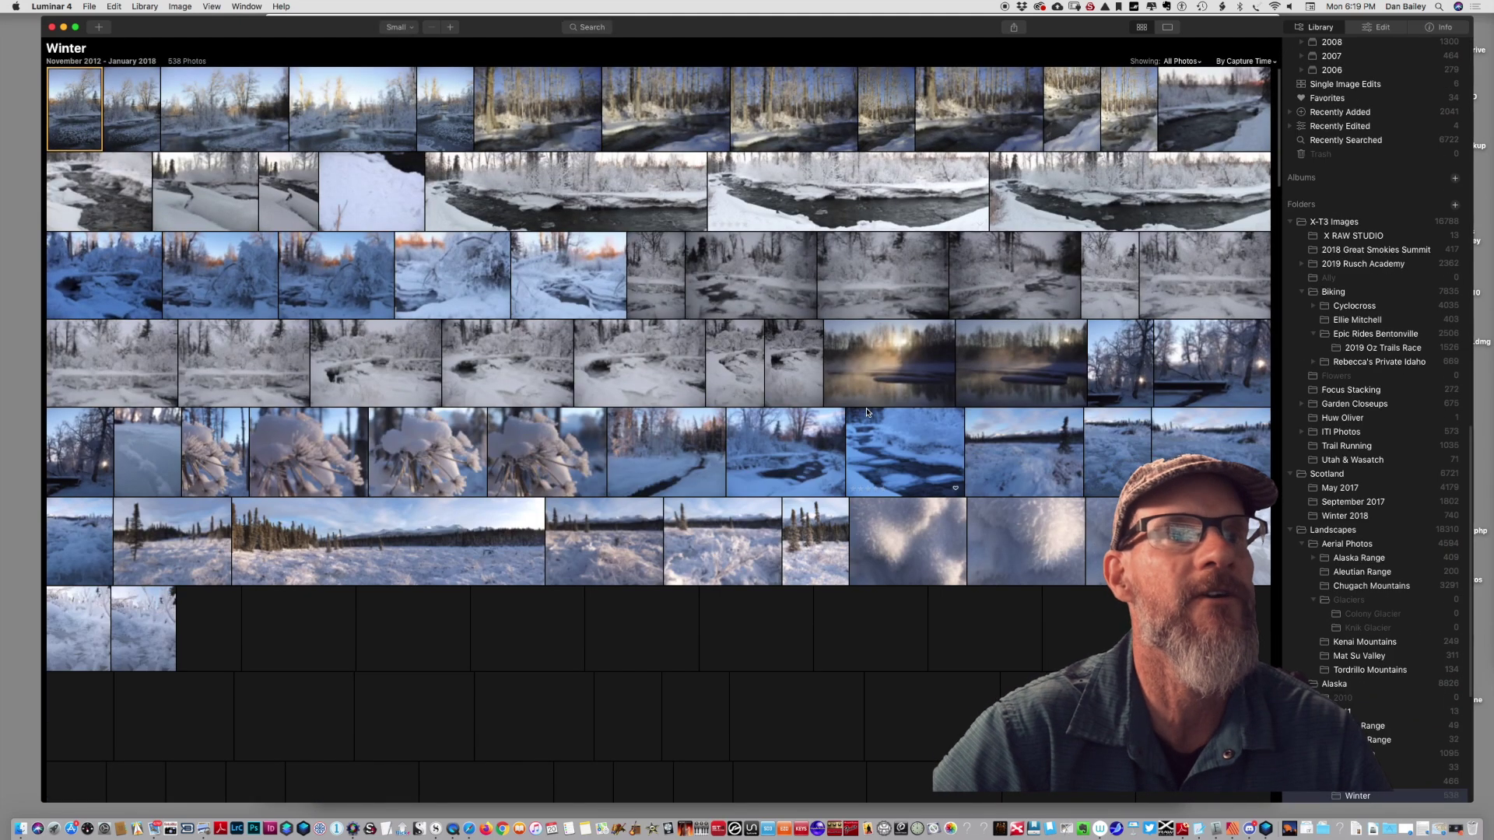
click(593, 28)
text(w)
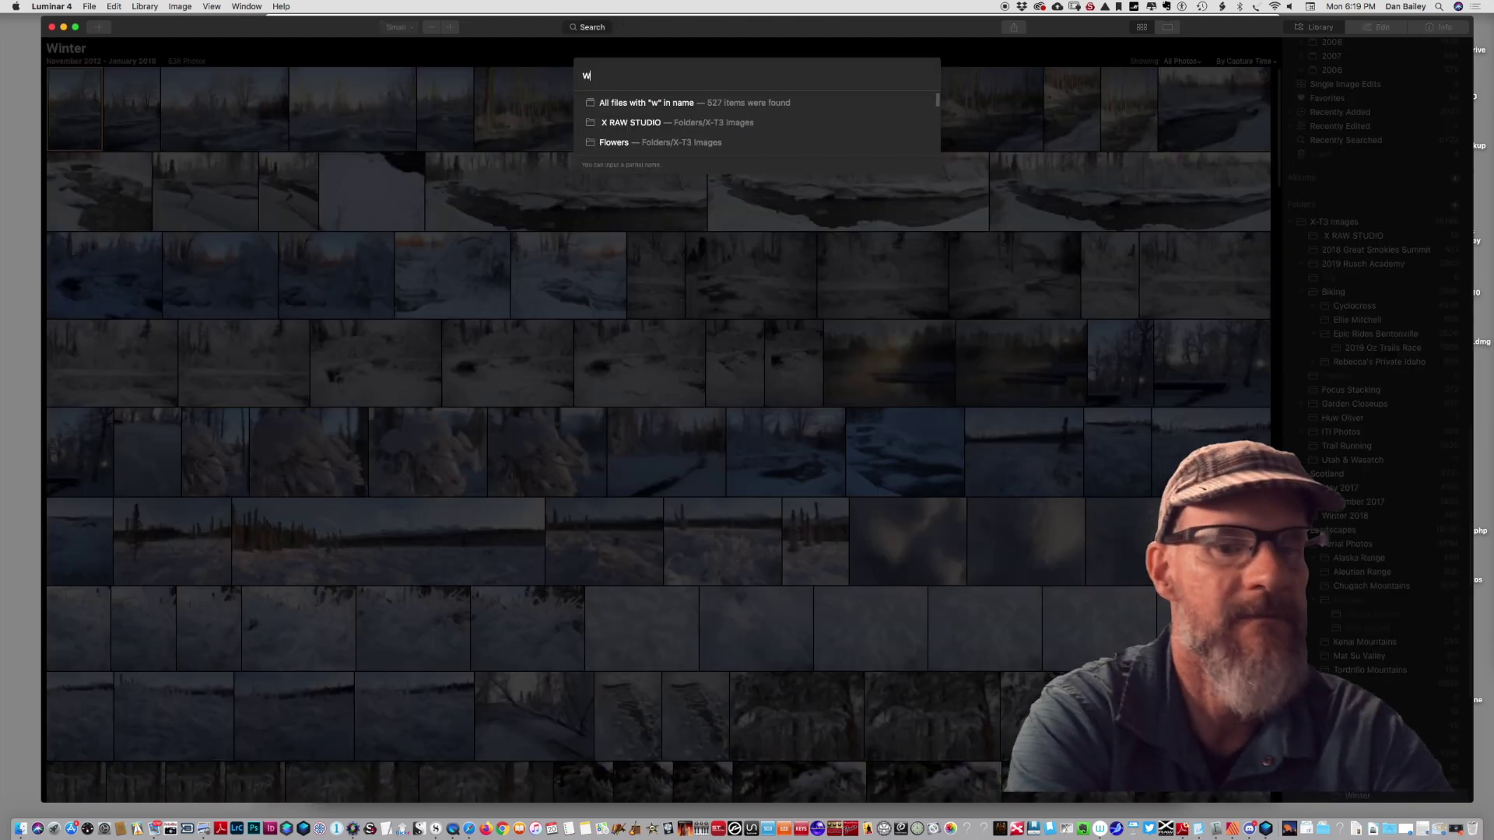
text(inter)
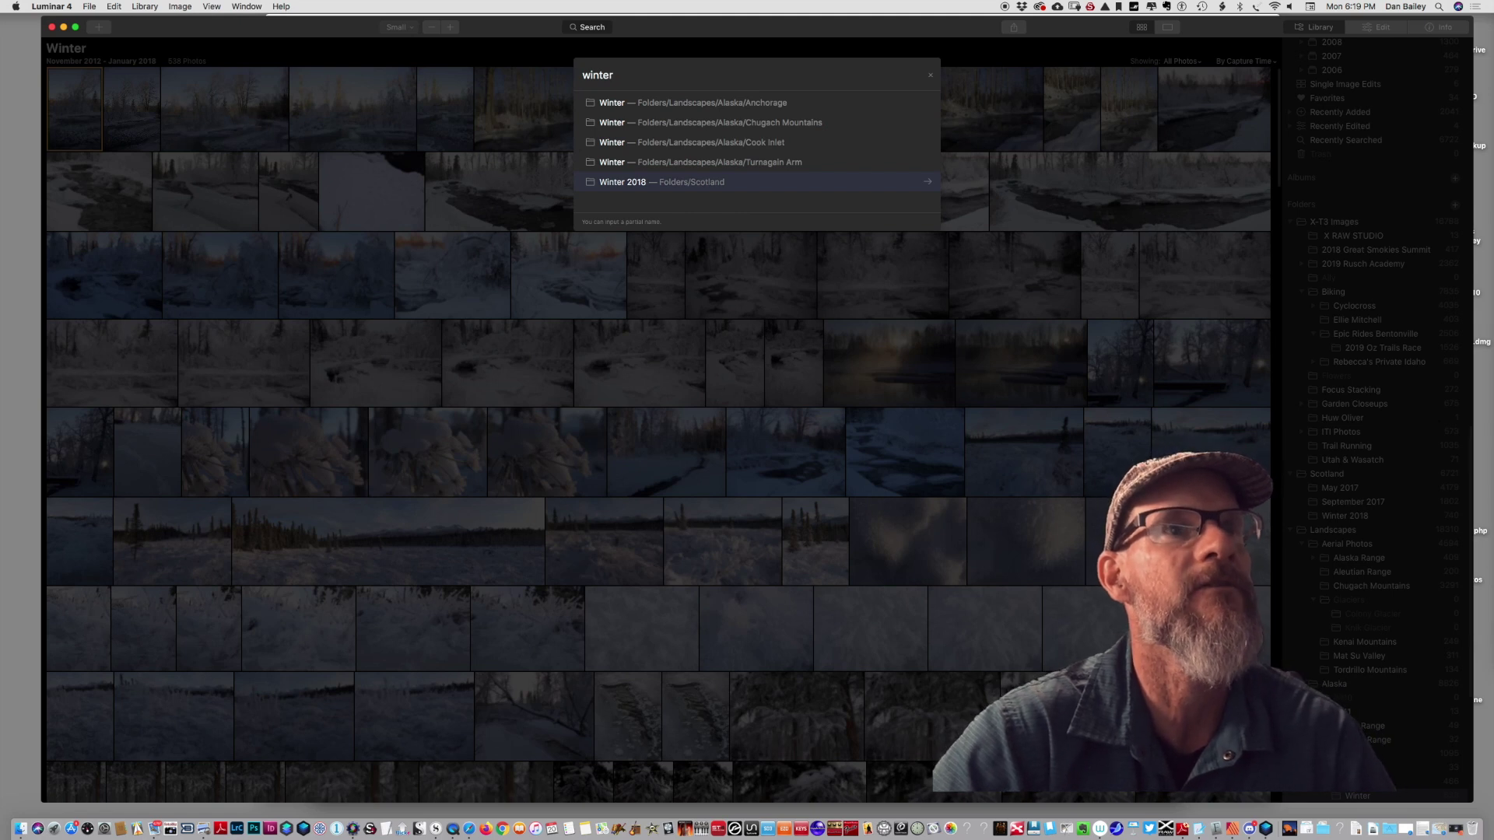
key(Return)
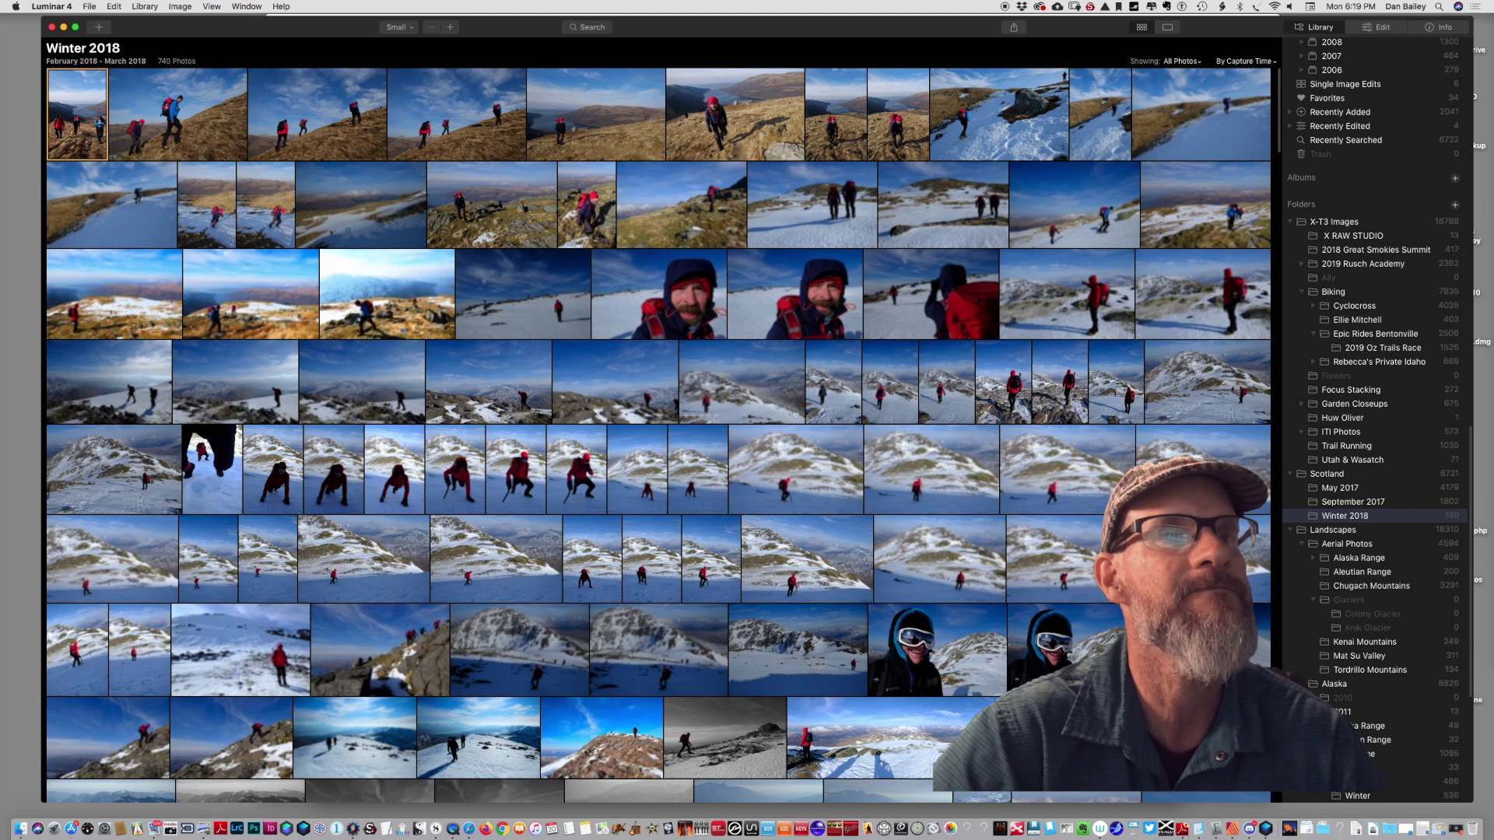
key(super+f)
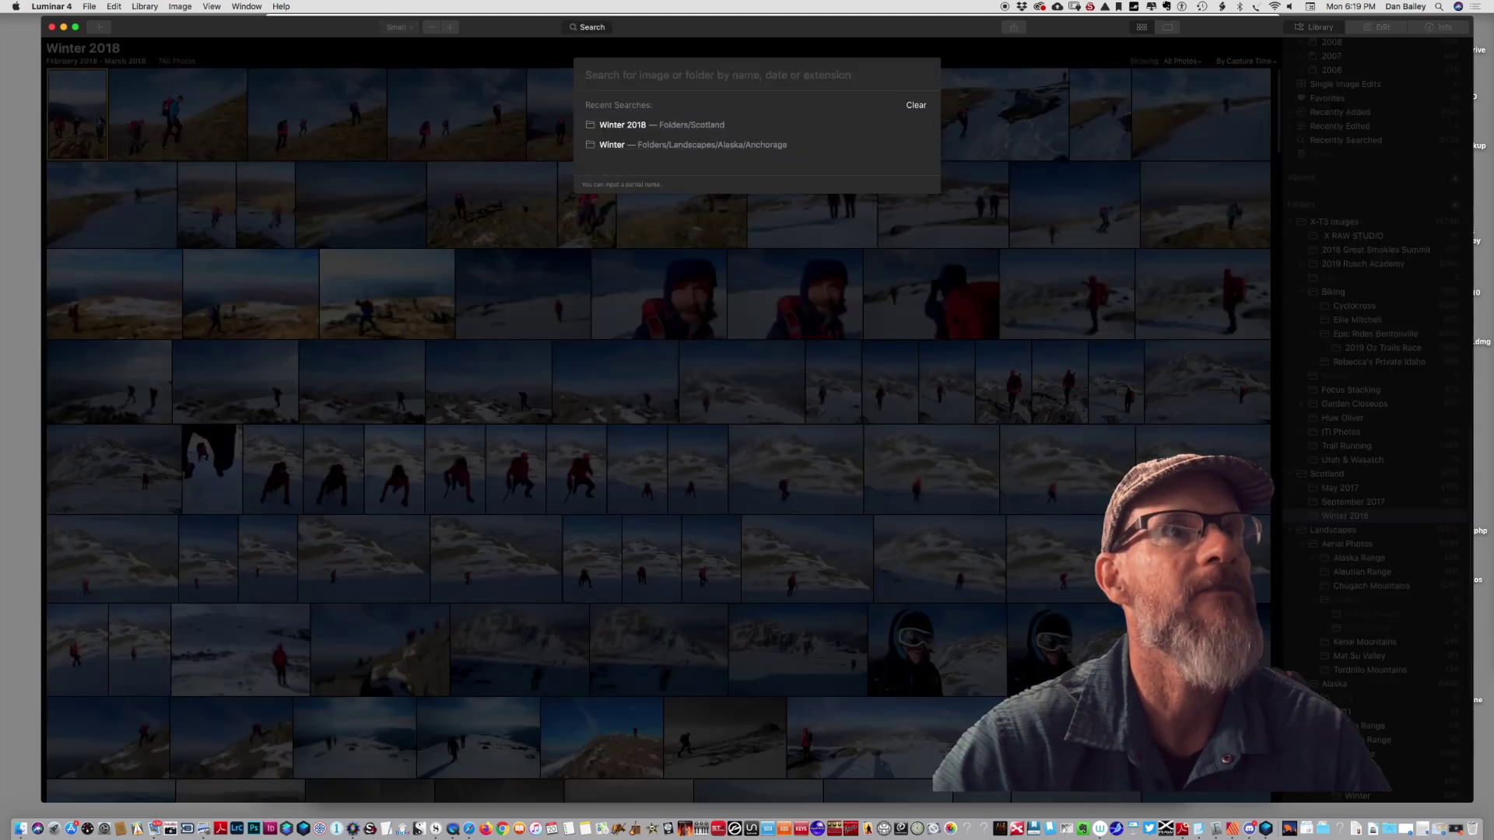
Search 'RAF' to list all 6485 raf-named files, then select the misty lake photo.
text(R)
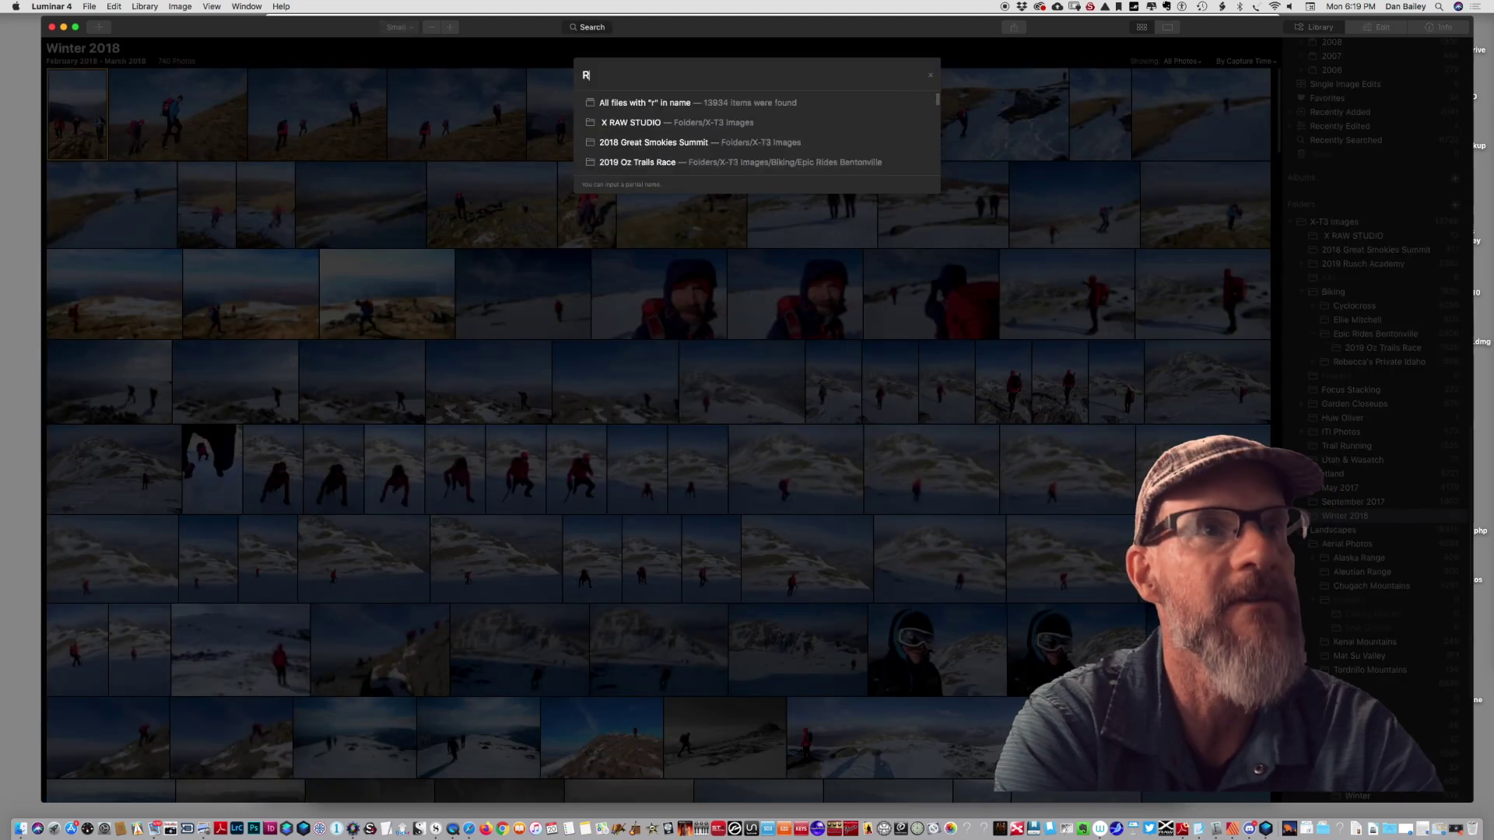
text(AW)
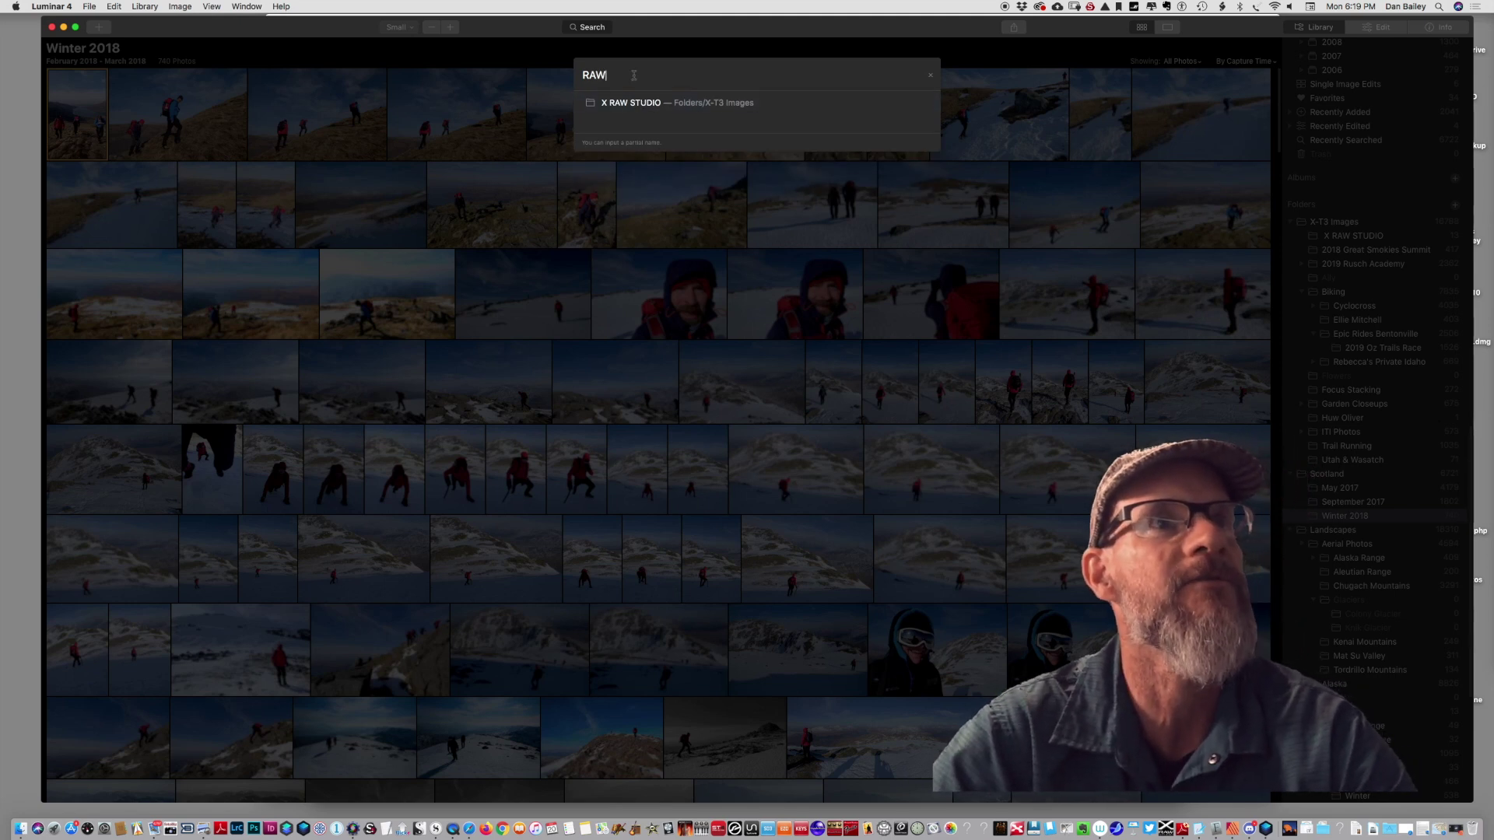
key(BackSpace)
text(F)
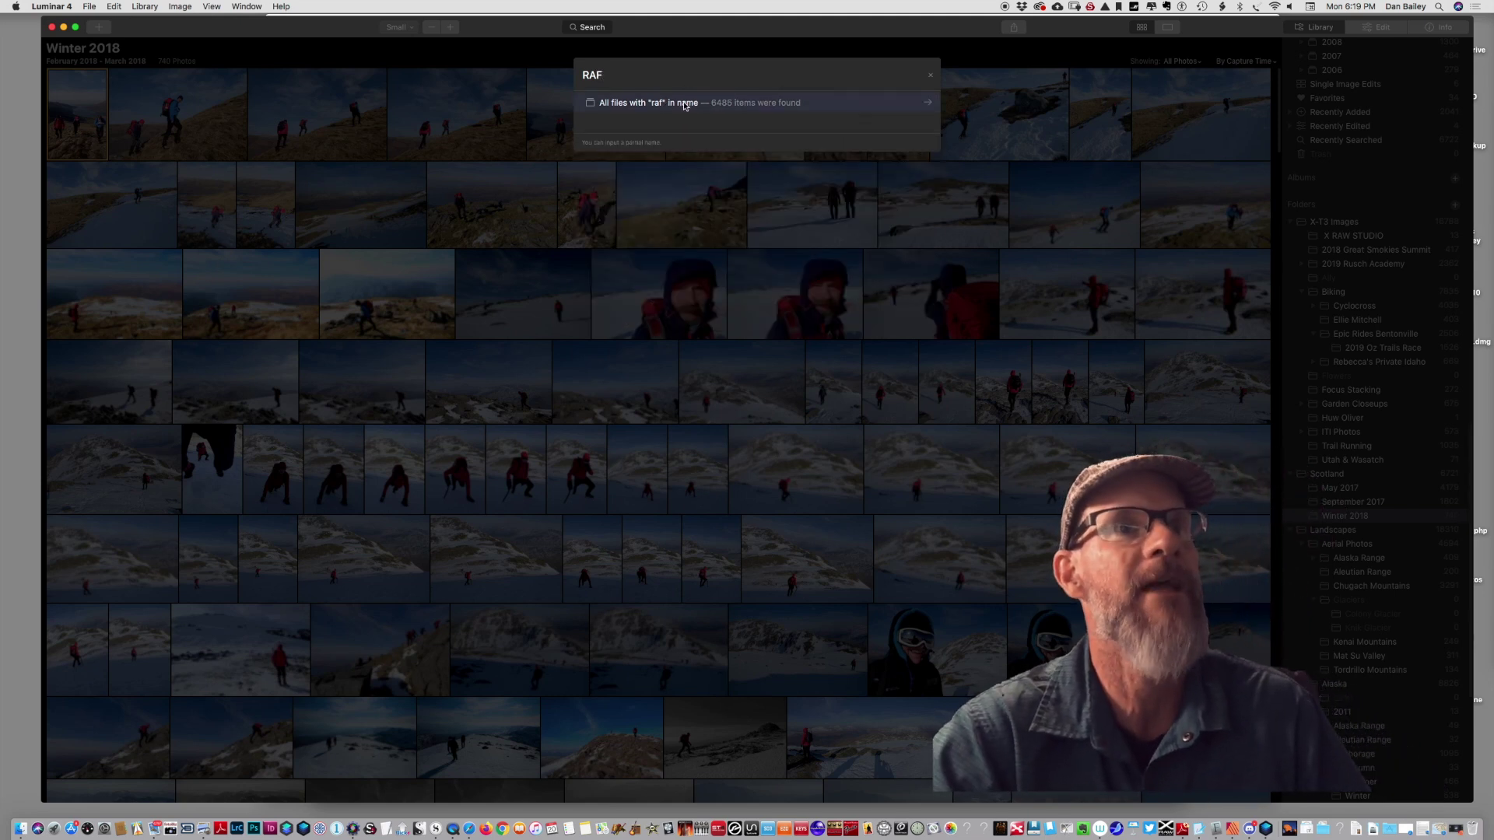
click(931, 104)
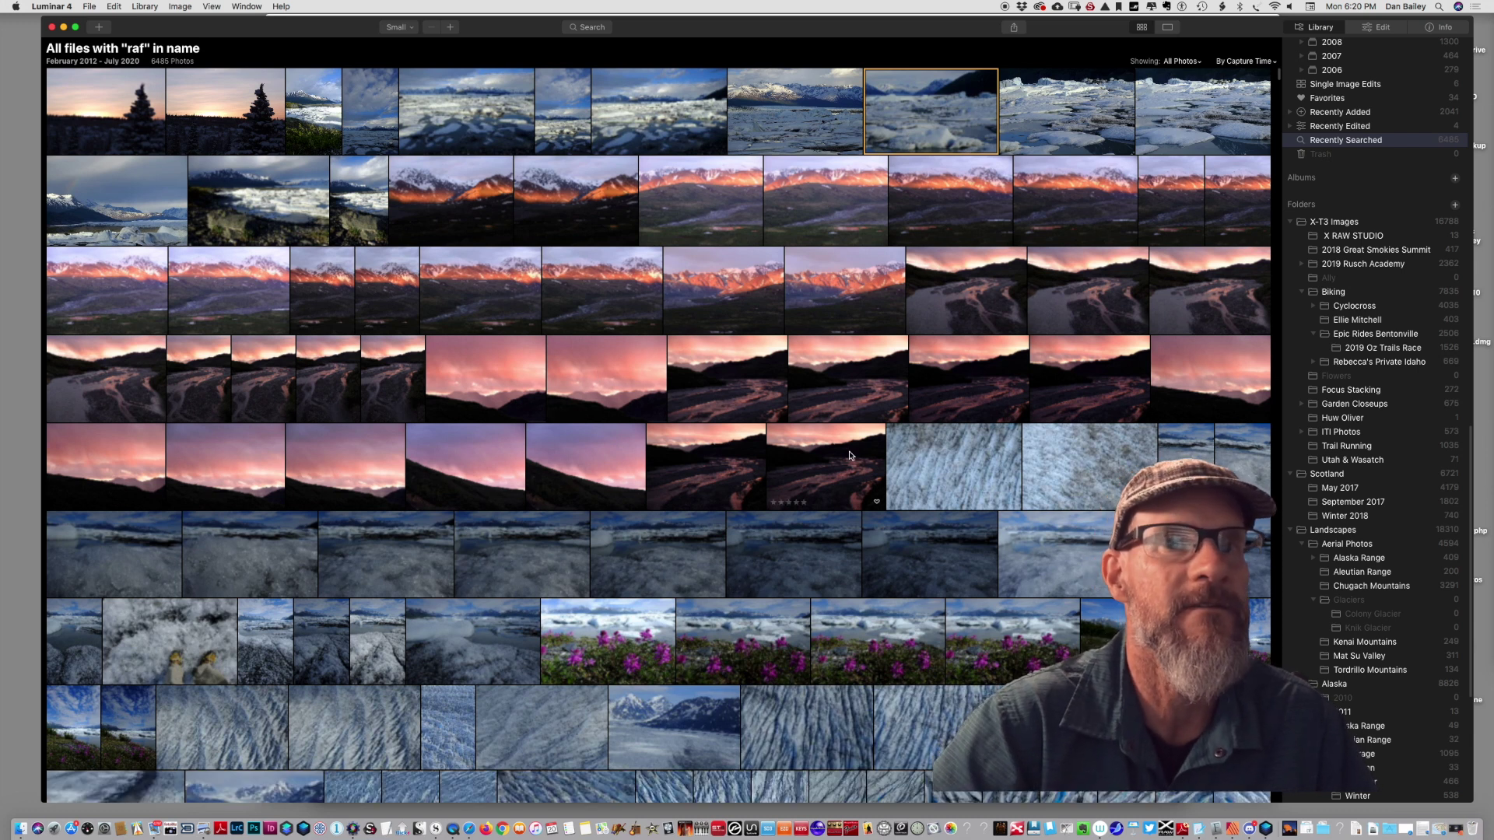
scroll(850, 456, down, 10)
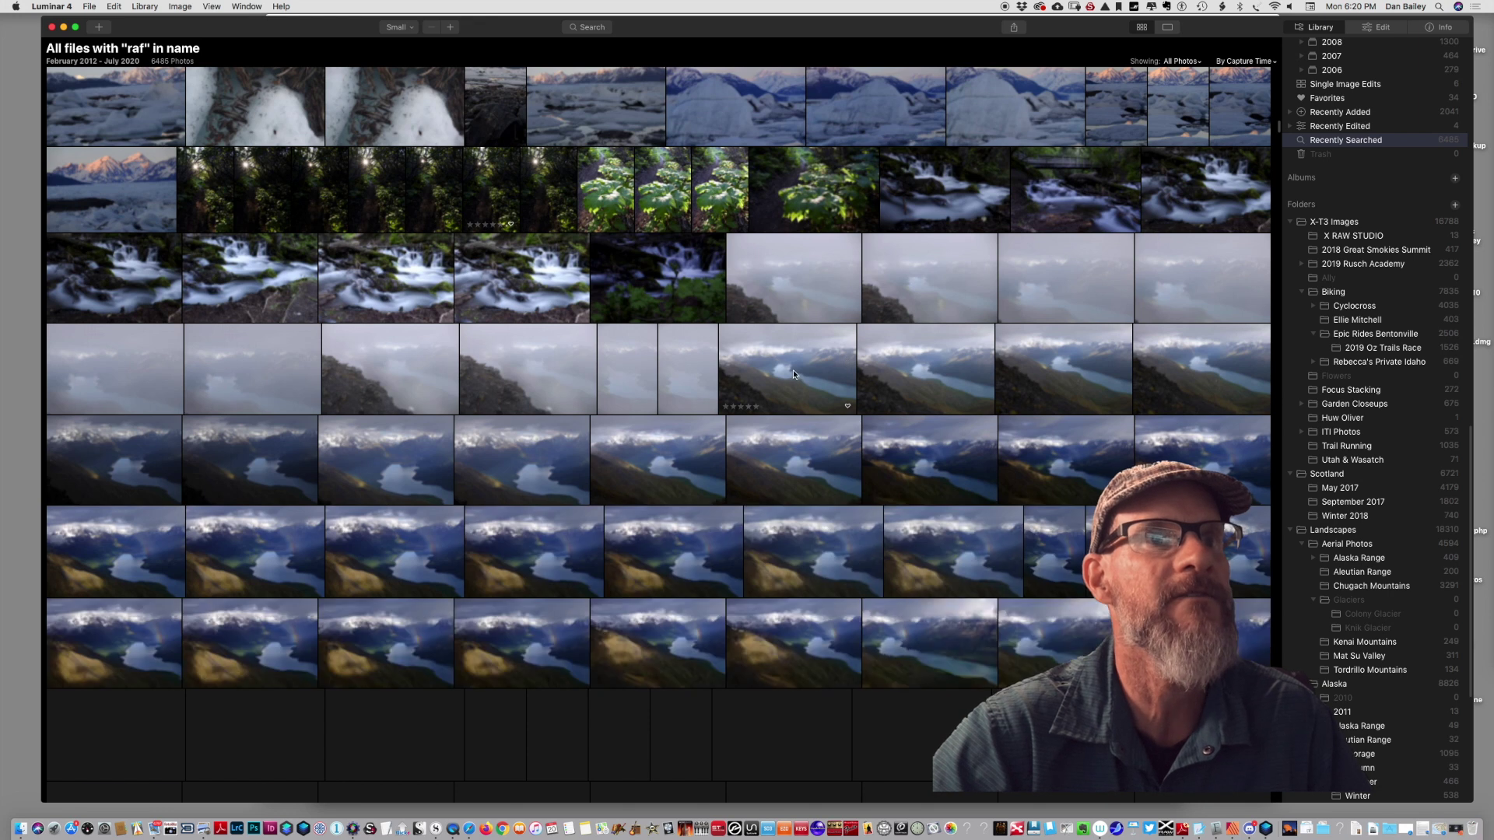
click(788, 372)
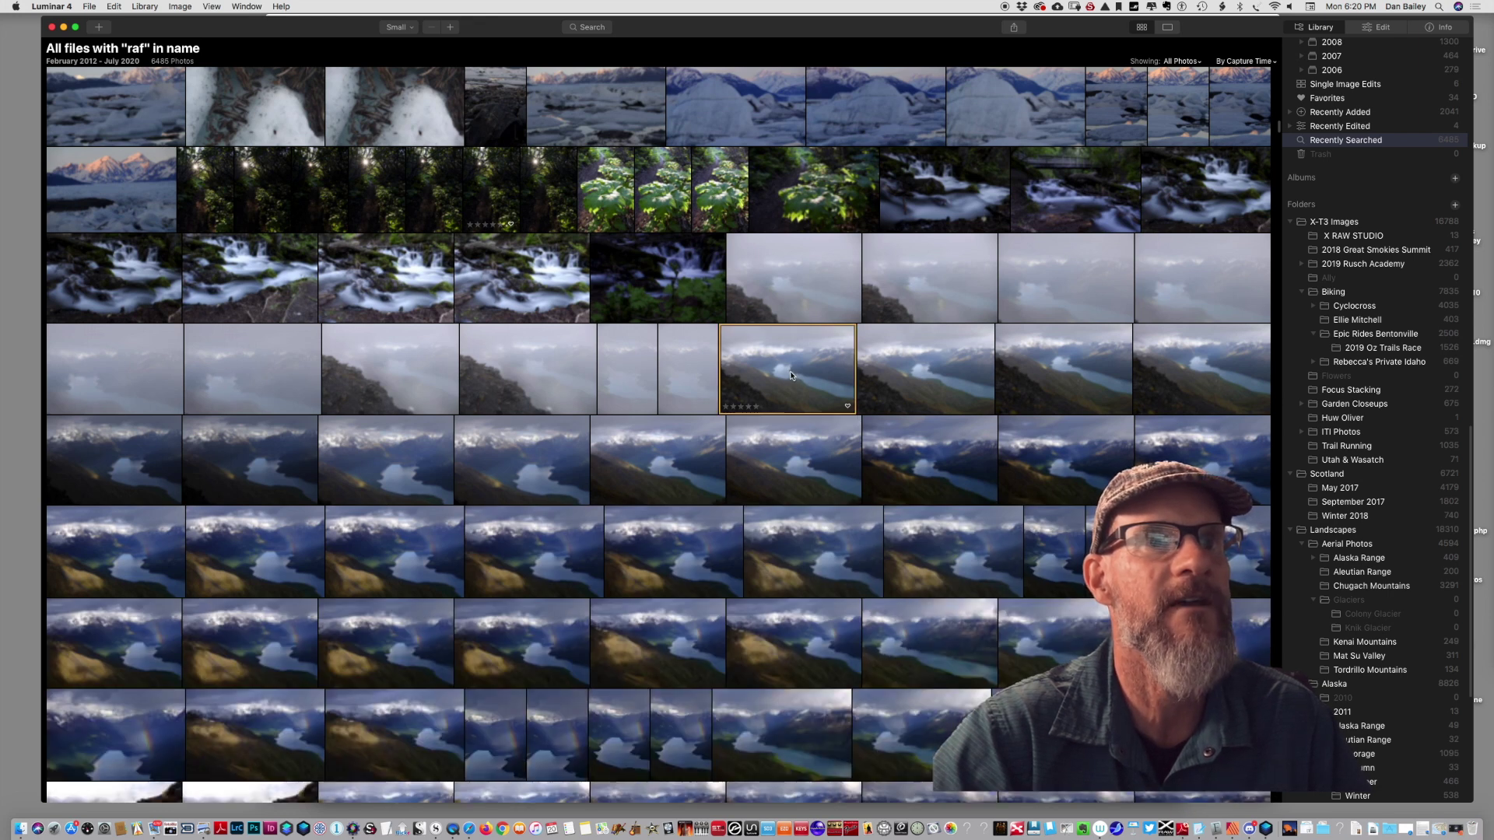
Open the lake photo for editing, preview Enigmatic, Film Noir and Mystic, then apply Remarkable.
double_click(800, 380)
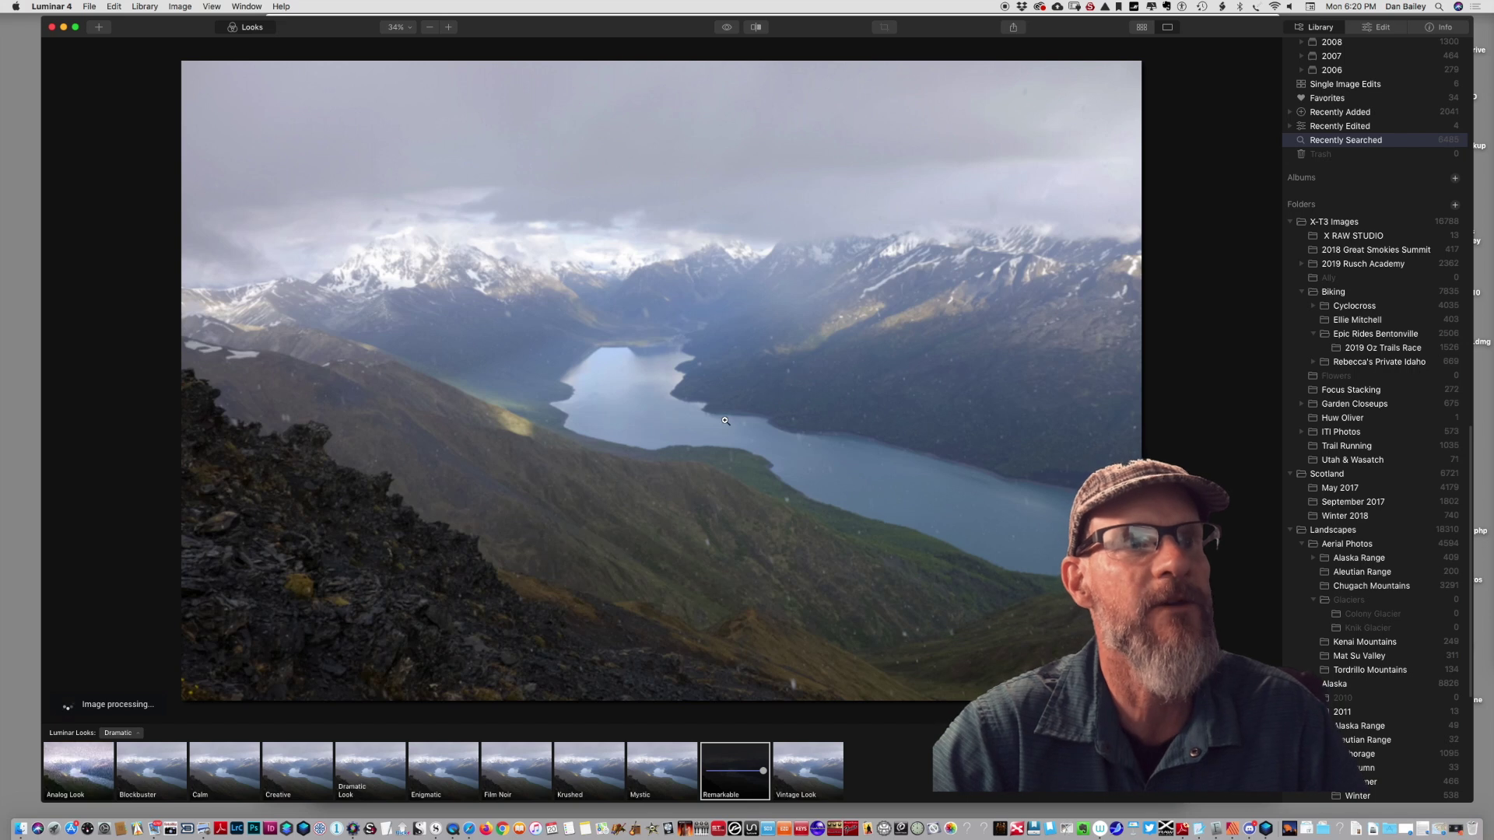
click(1399, 33)
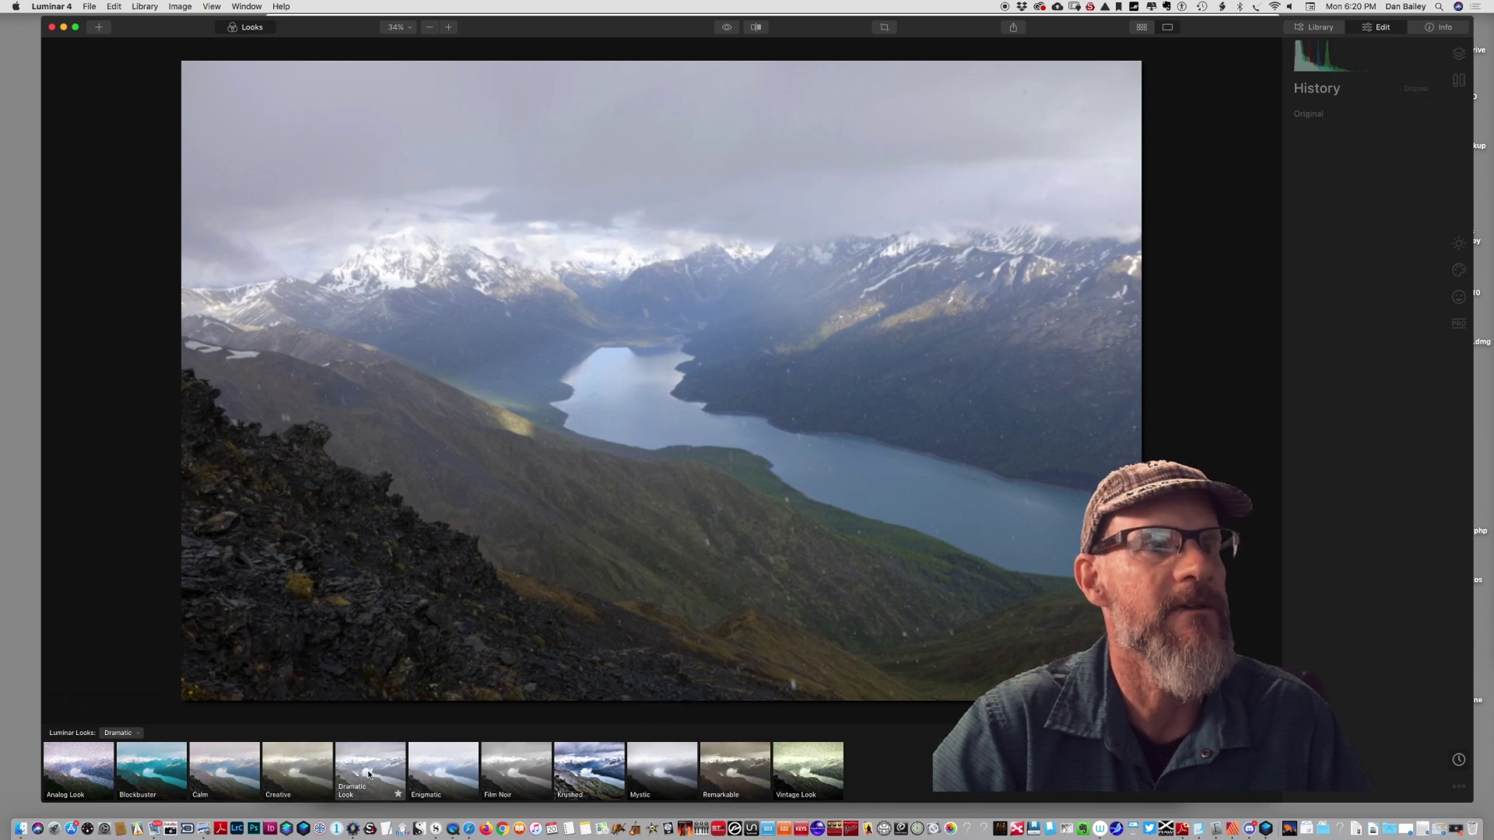
click(457, 768)
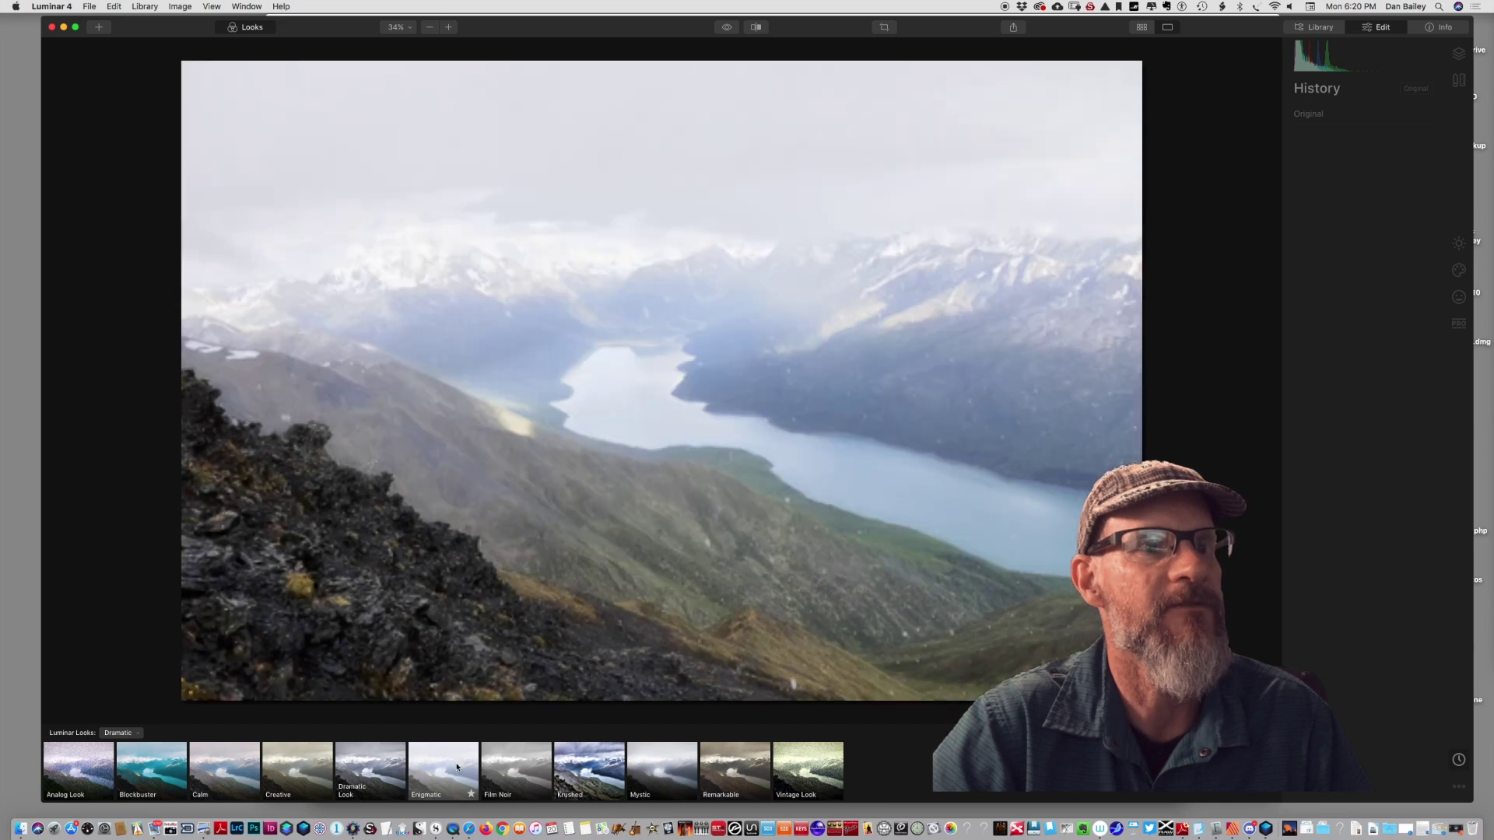
click(523, 755)
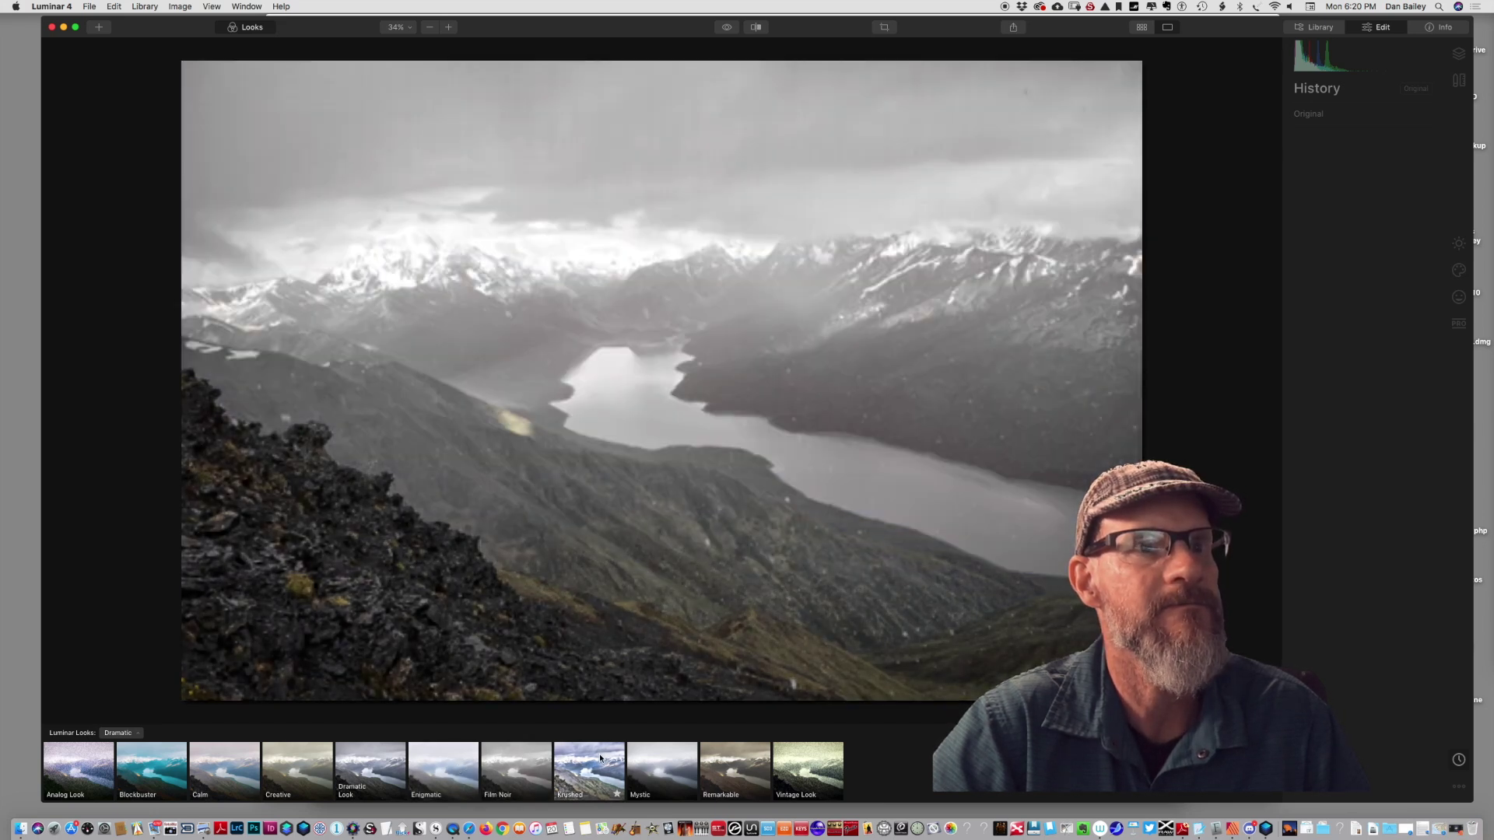
click(671, 768)
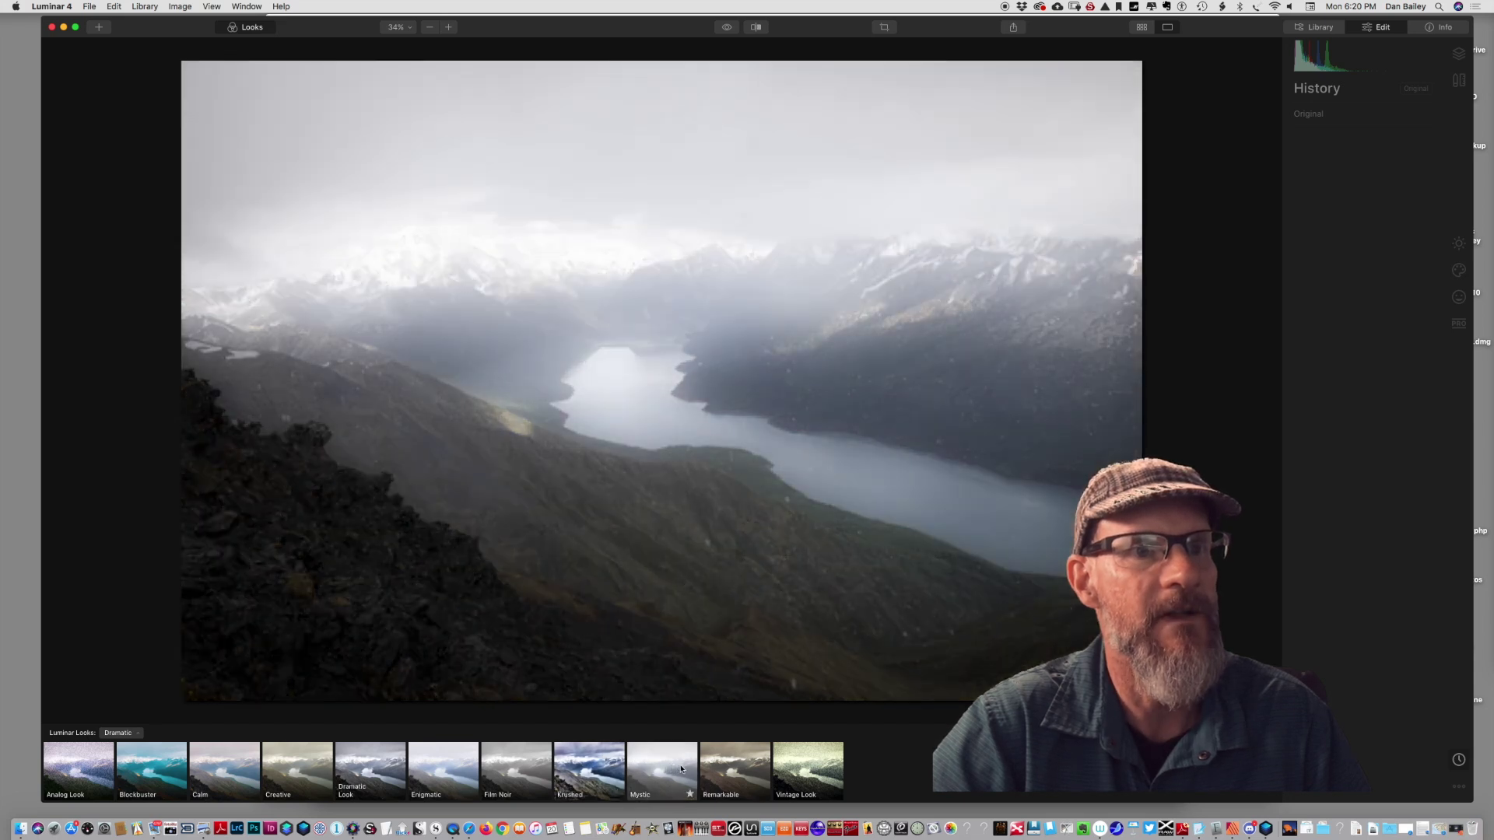
click(733, 773)
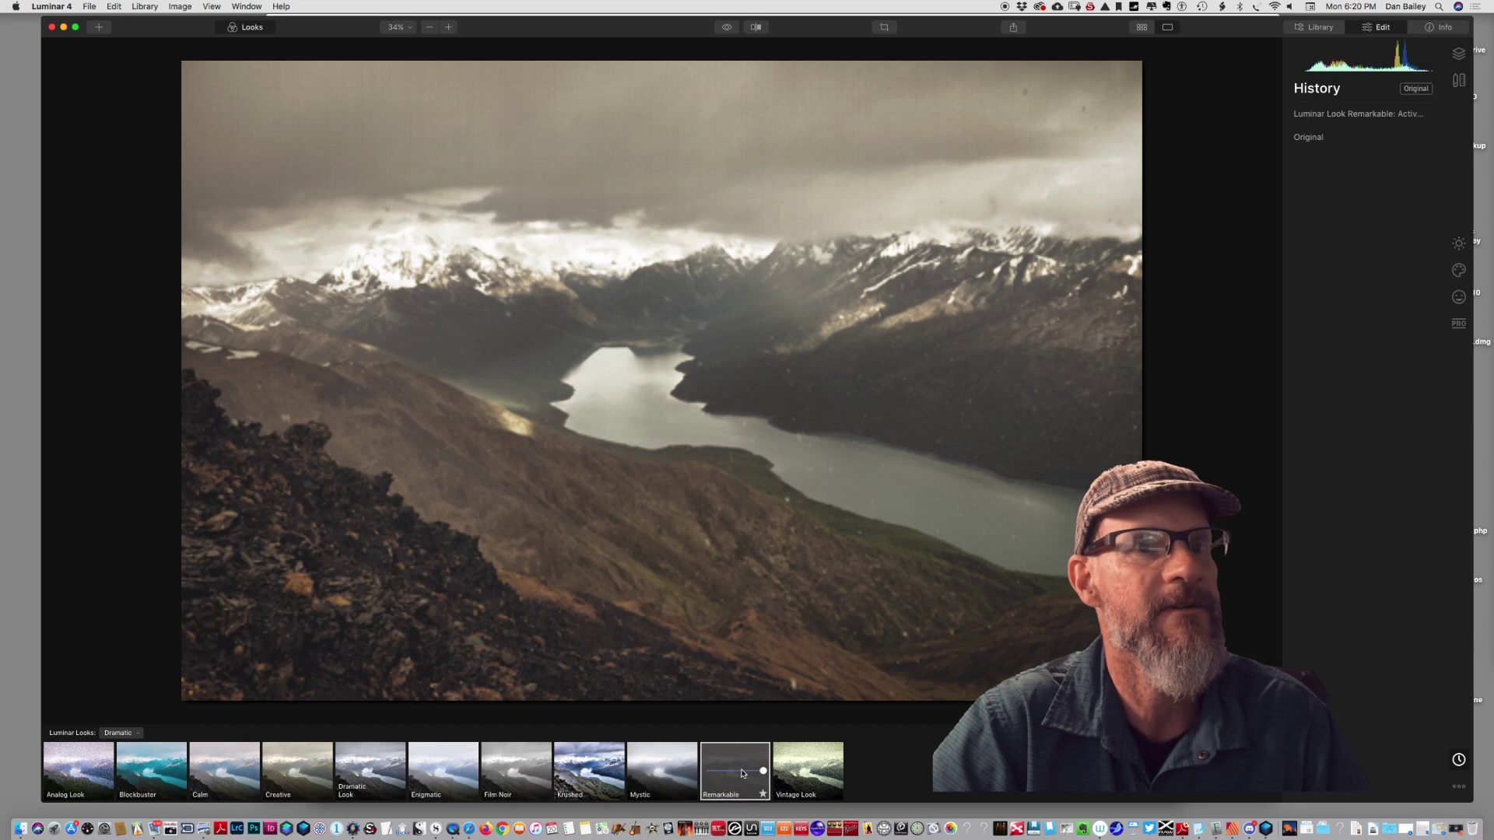
Set the Remarkable look's strength to +58, then +75, and reopen the library search.
mouse_move(764, 773)
mouse_down()
mouse_move(705, 771)
mouse_move(774, 765)
mouse_move(743, 771)
mouse_up()
click(737, 774)
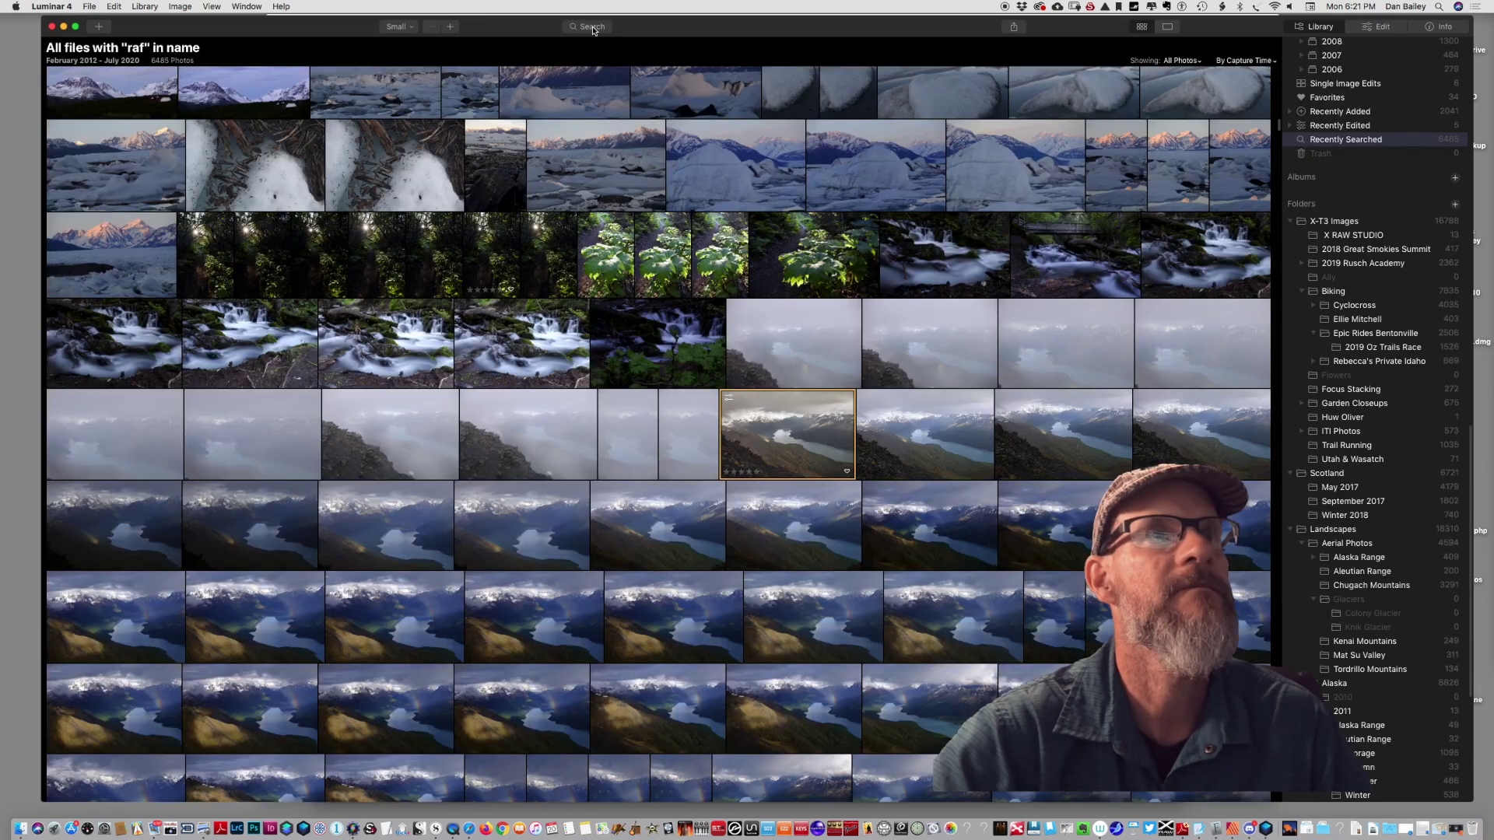
click(592, 27)
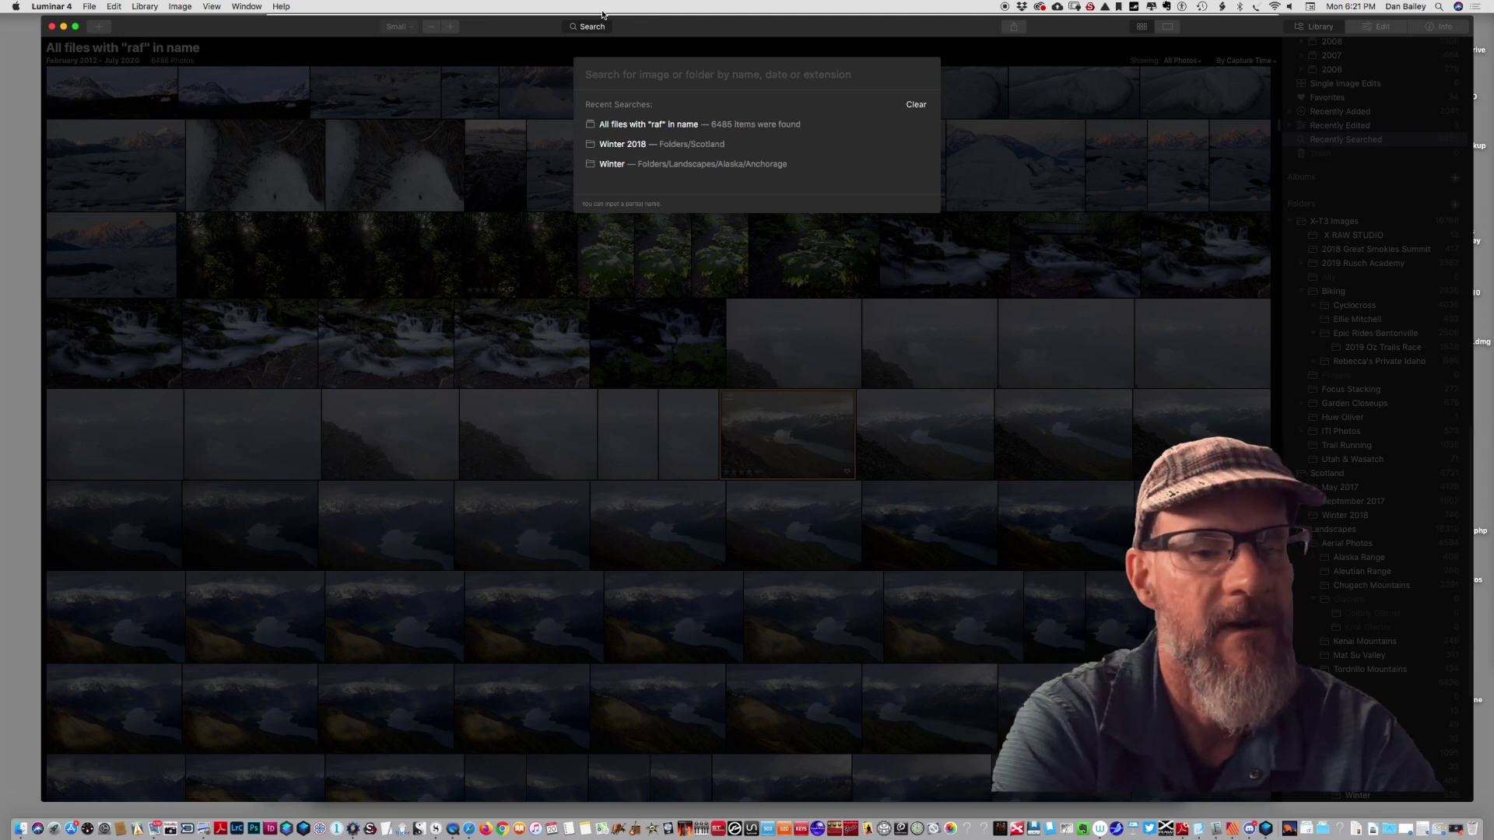
Search the library for 'biking' and 'chugach', then start a new search for 'feb'.
text(biking)
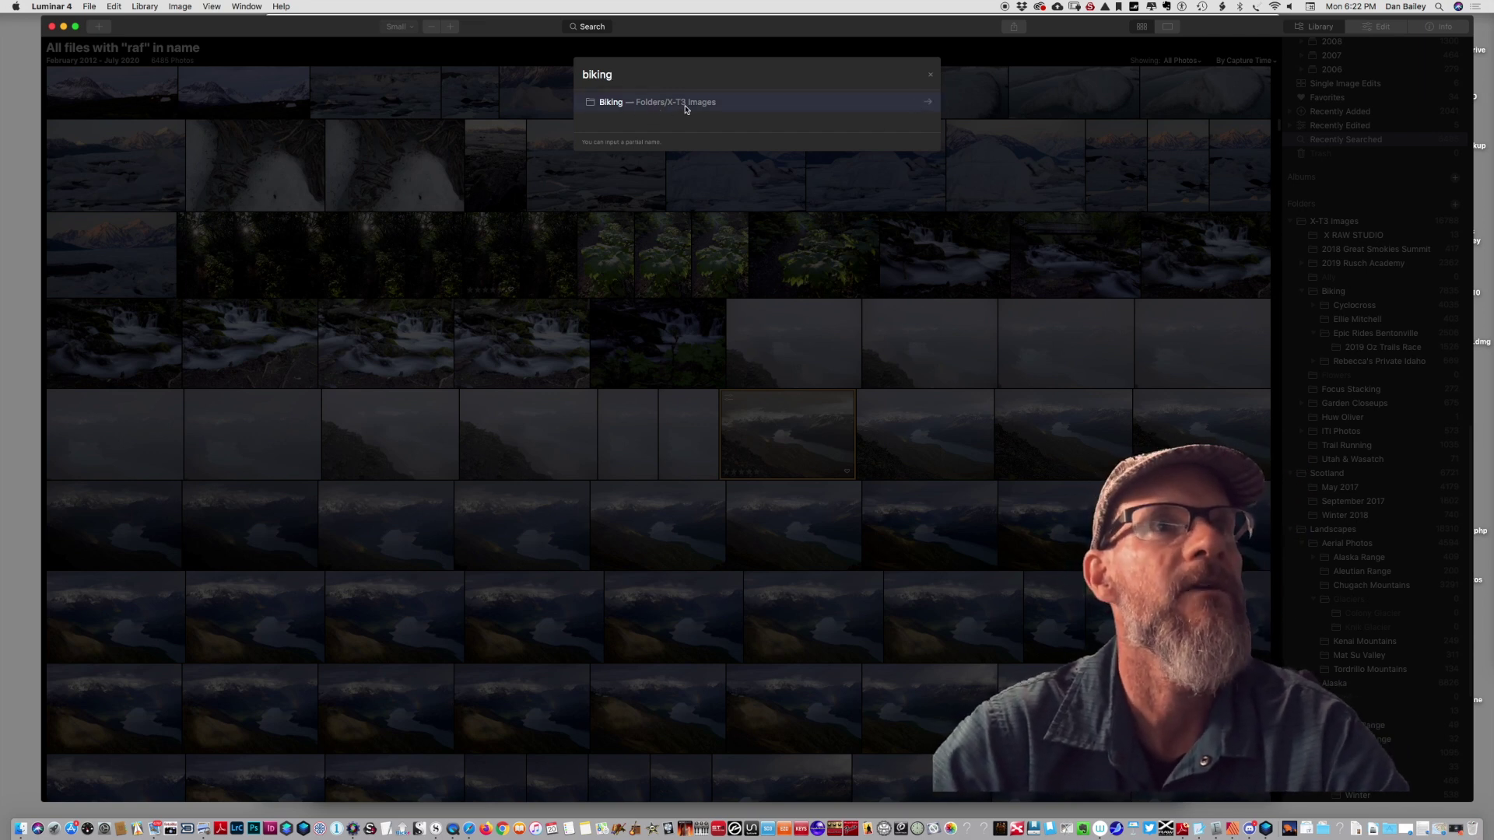
click(928, 76)
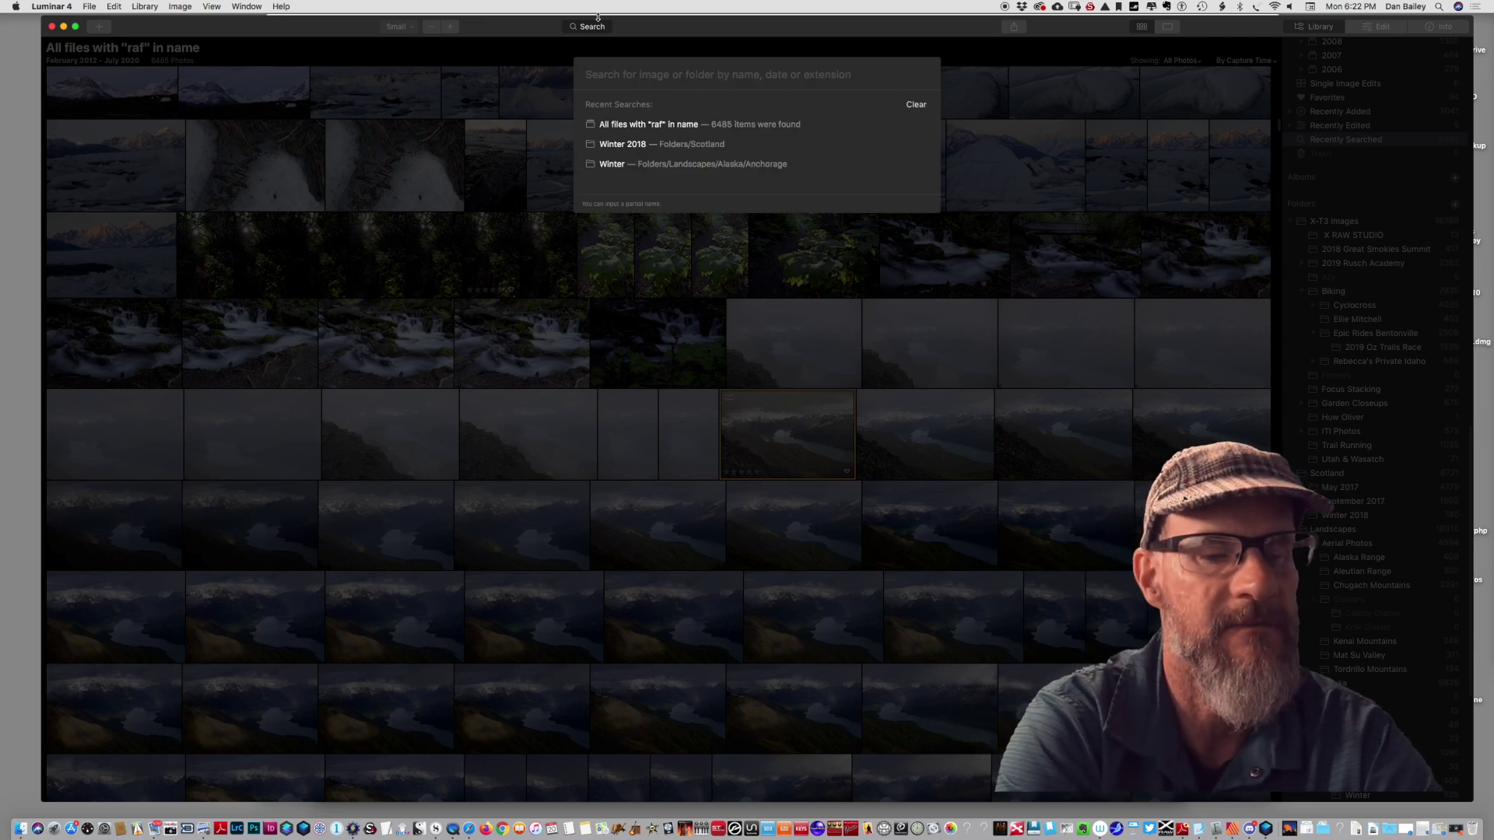
text(chugach)
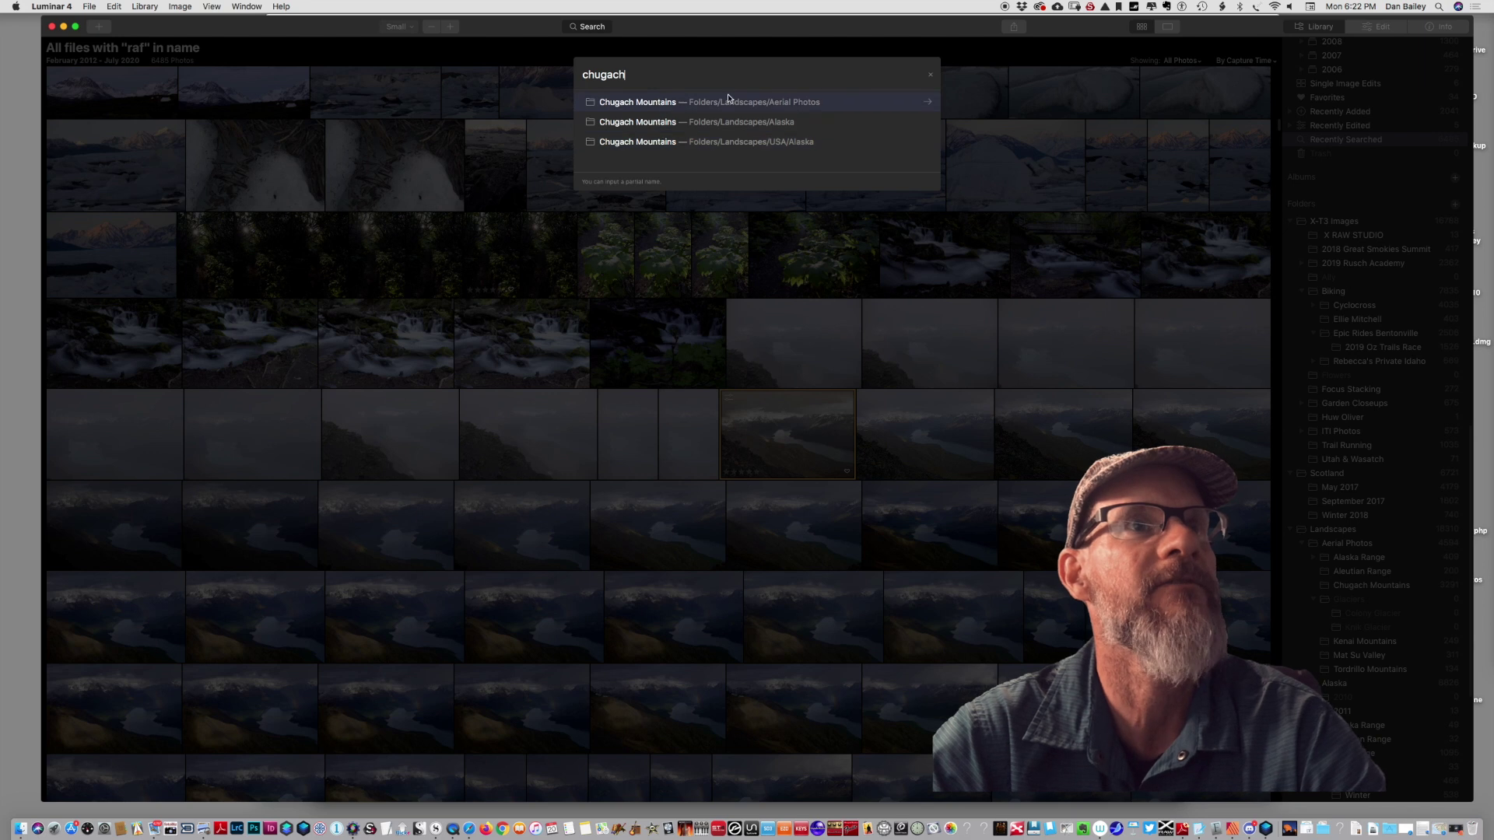
click(591, 30)
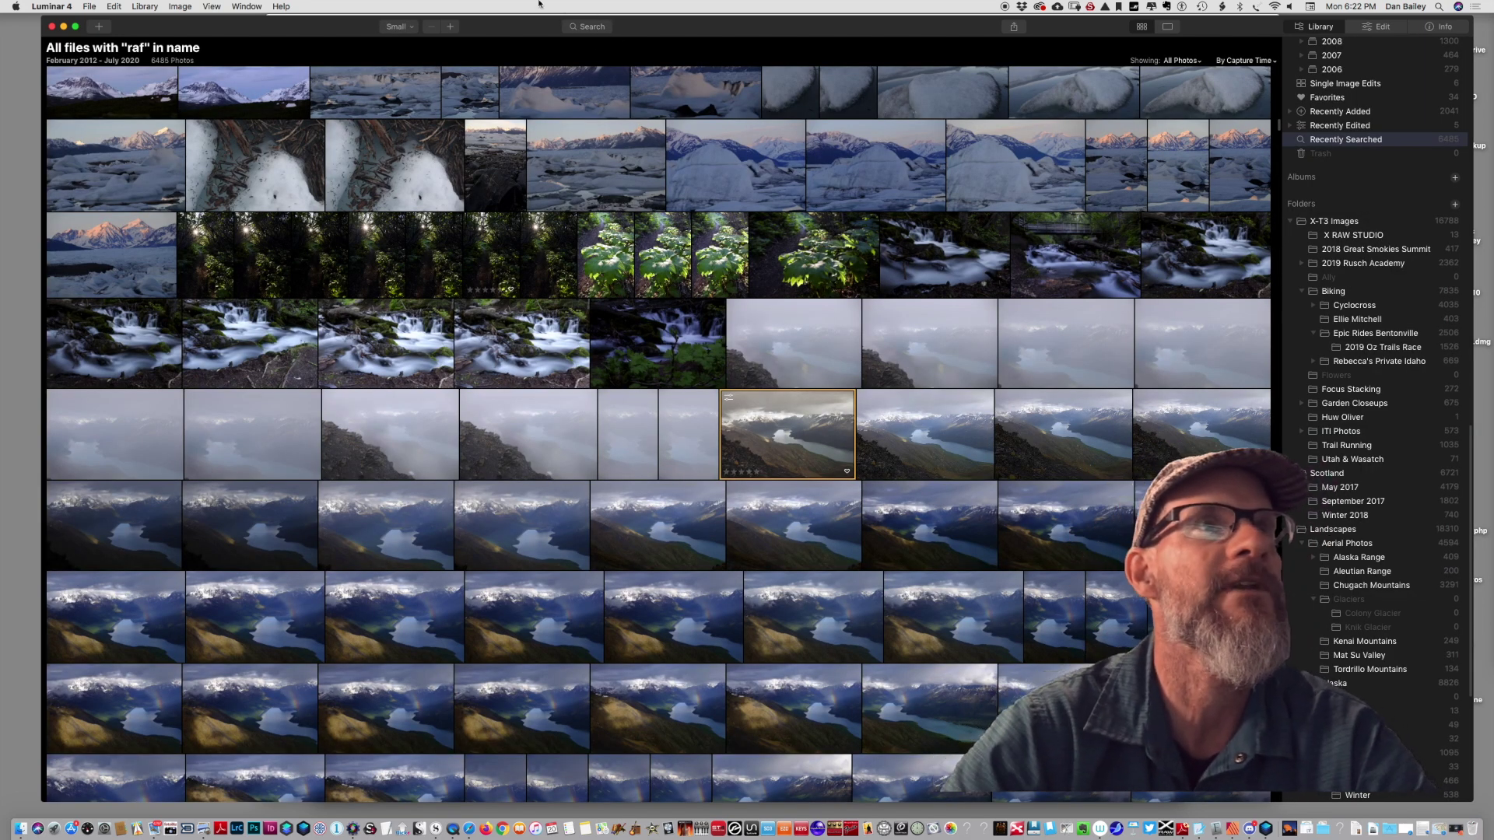
key(super+f)
text(feb)
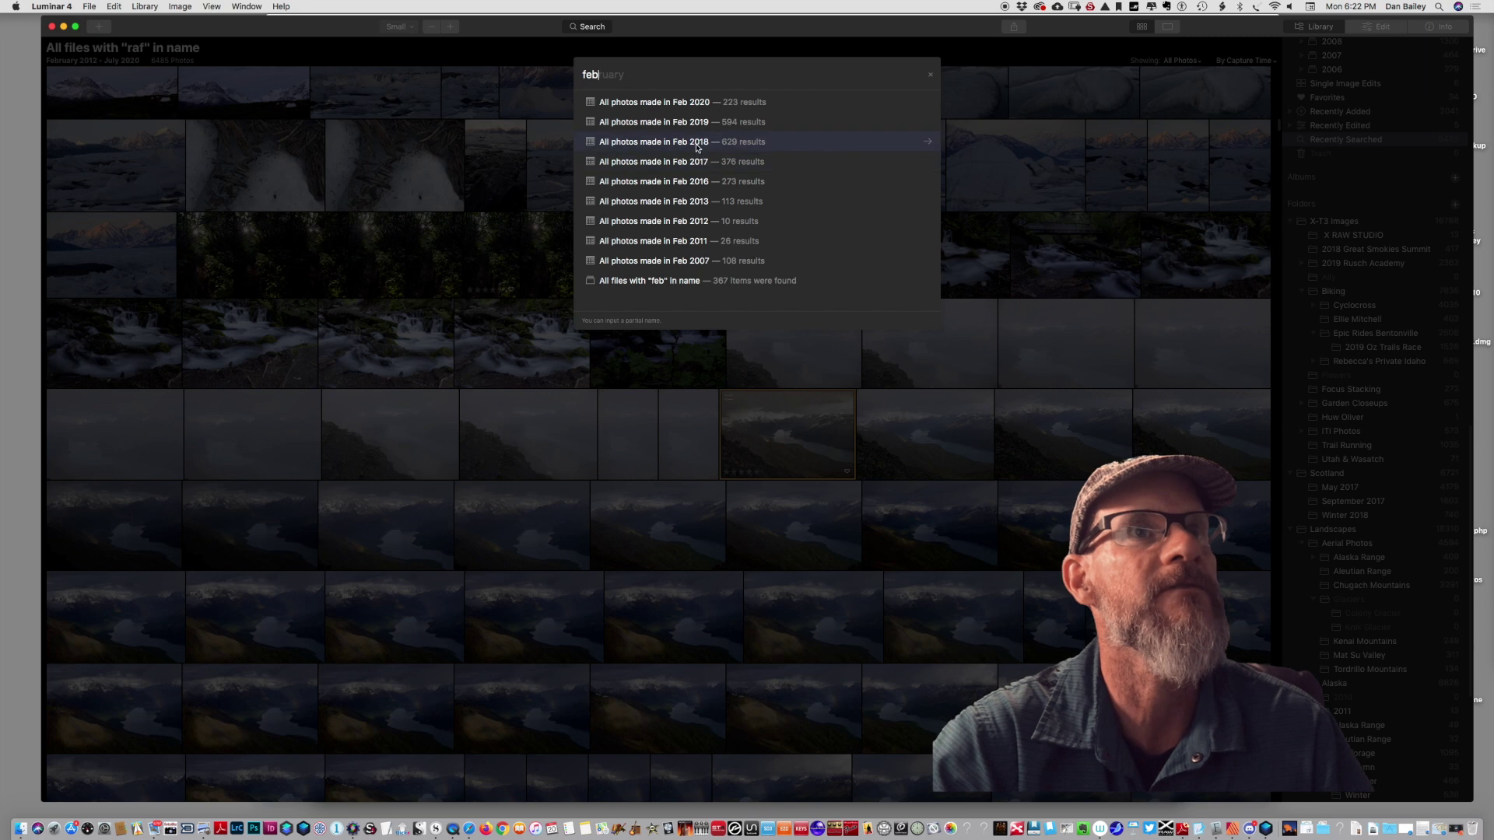
Show all 376 photos made in Feb 2017, then reopen the library search.
click(911, 162)
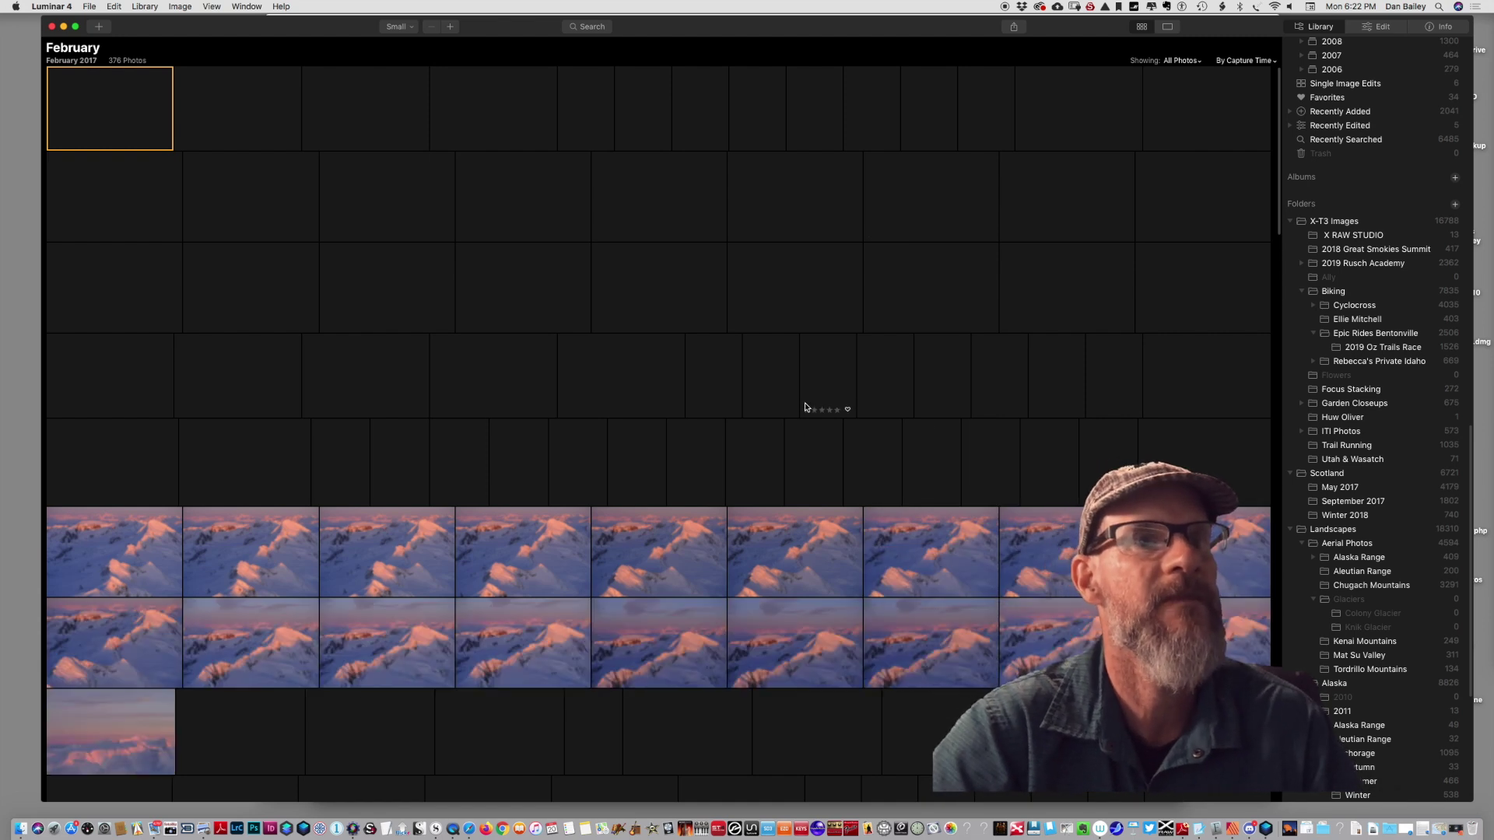
click(592, 25)
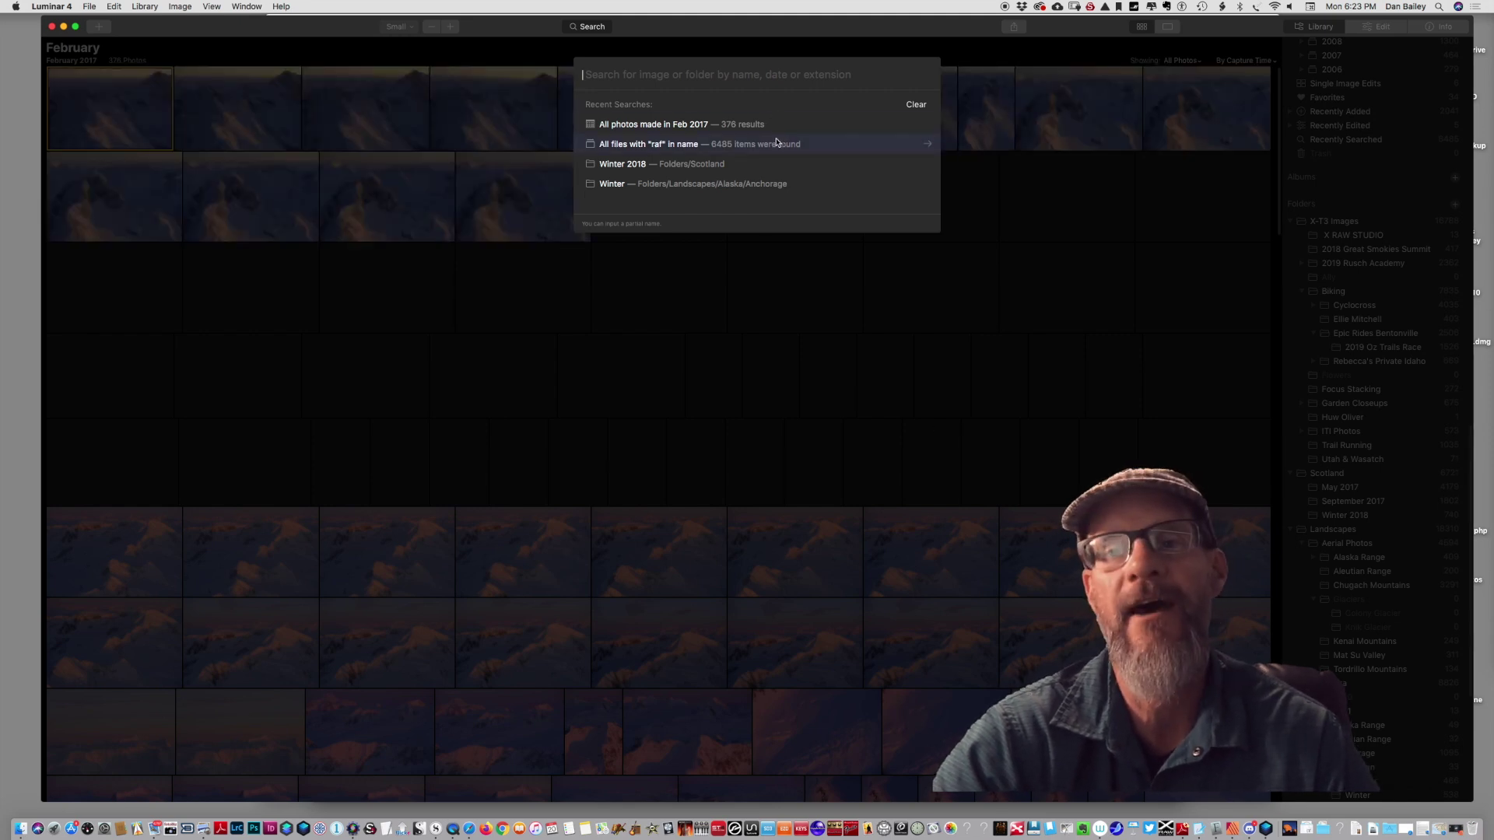
key(Escape)
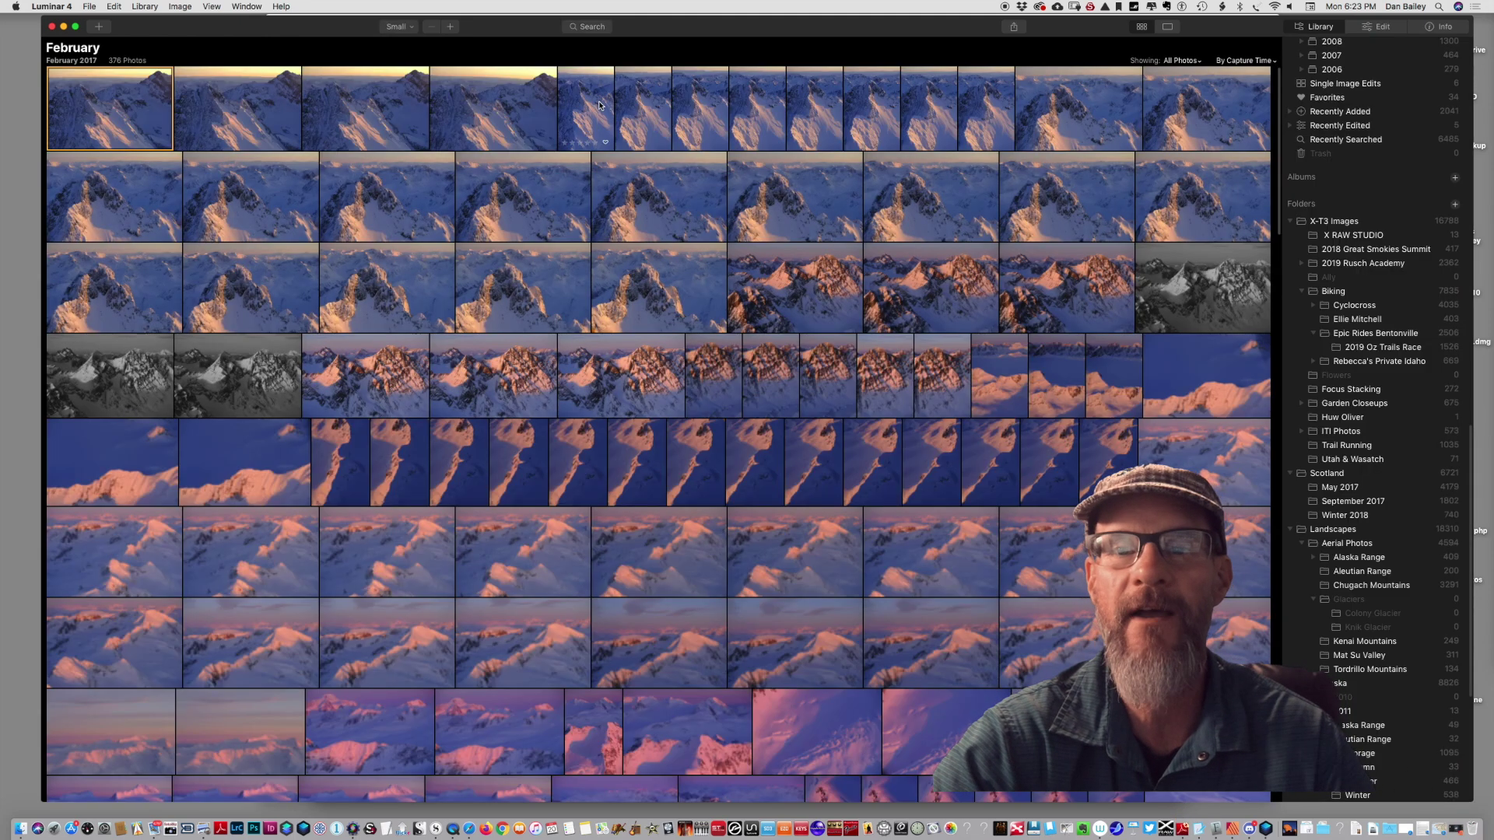
click(579, 26)
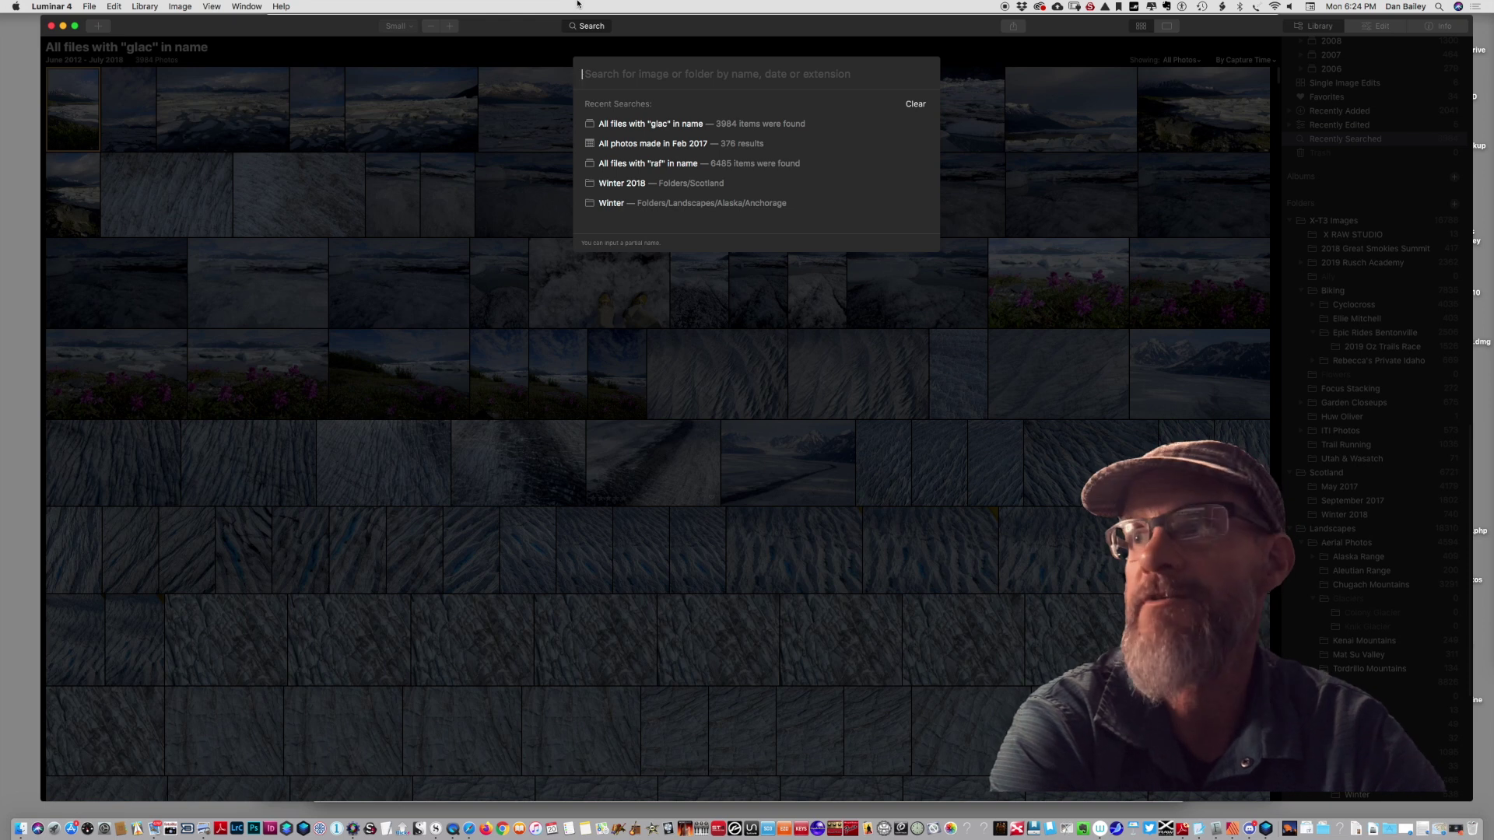
Search the library for filenames containing FEB20-01103 and preview the Dramatic Look on the mountain photo.
text(FEB)
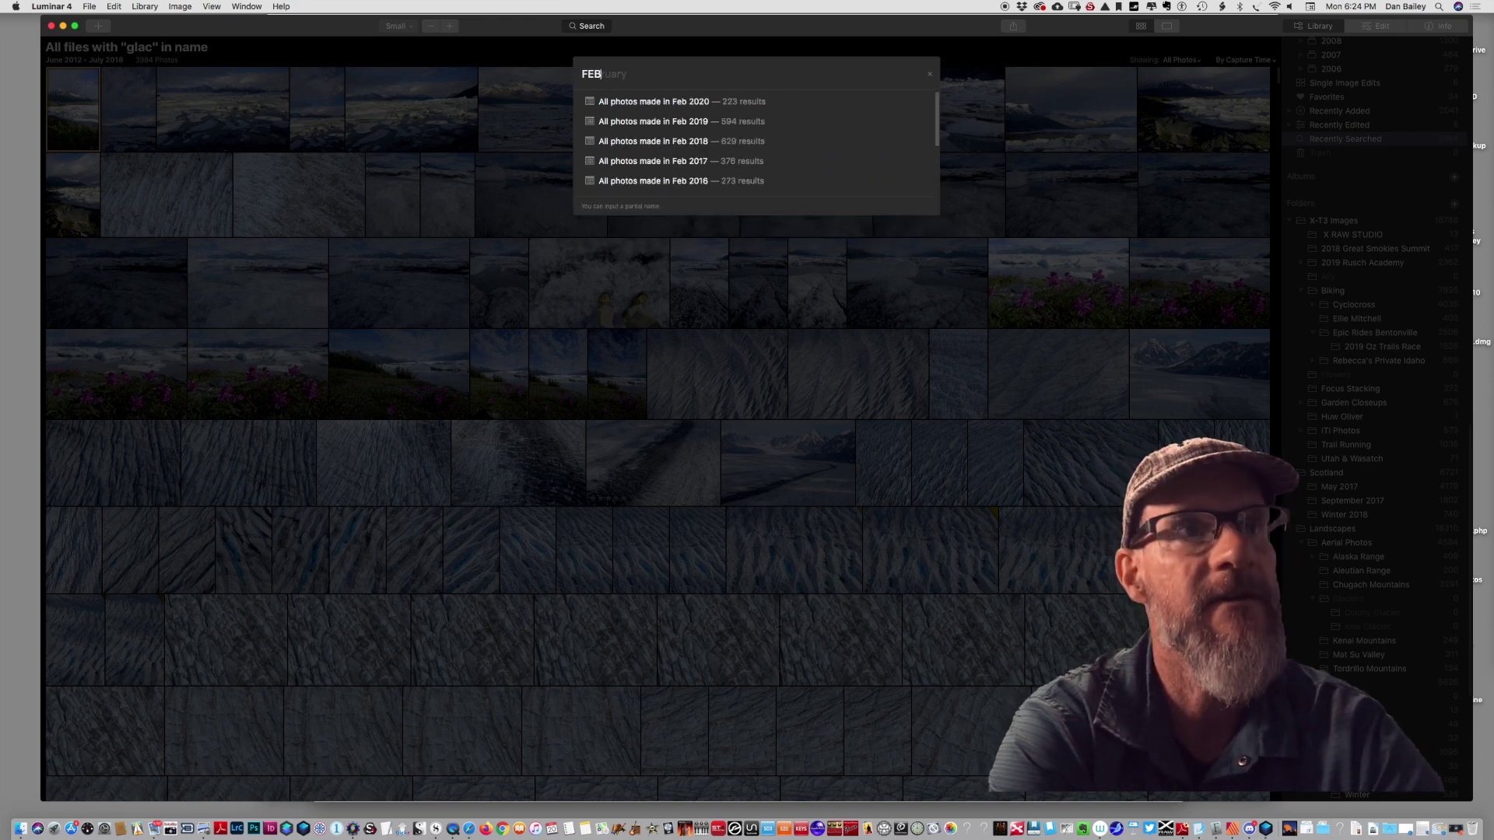
text(-)
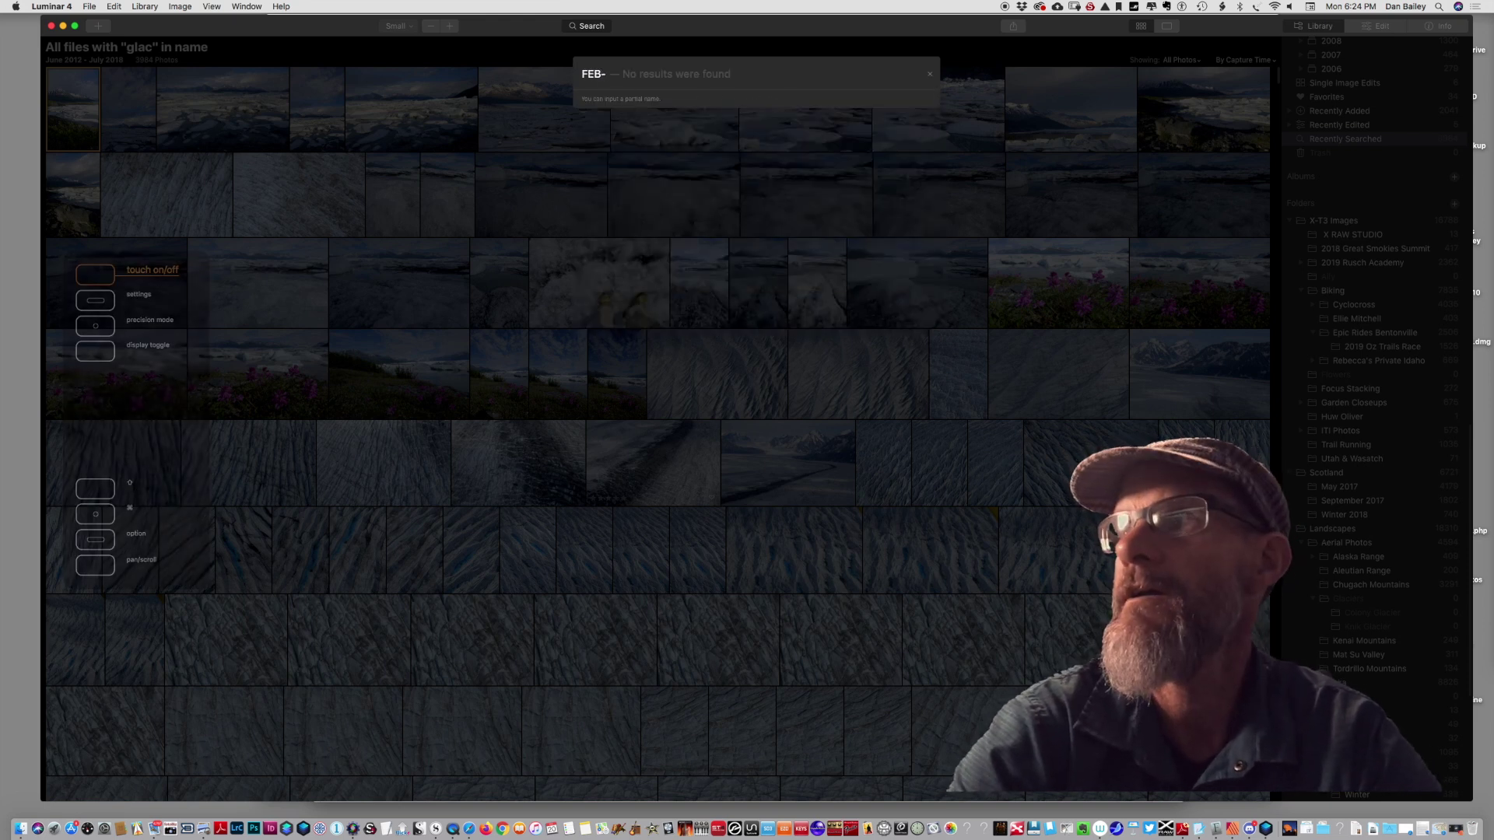
key(BackSpace)
text(20)
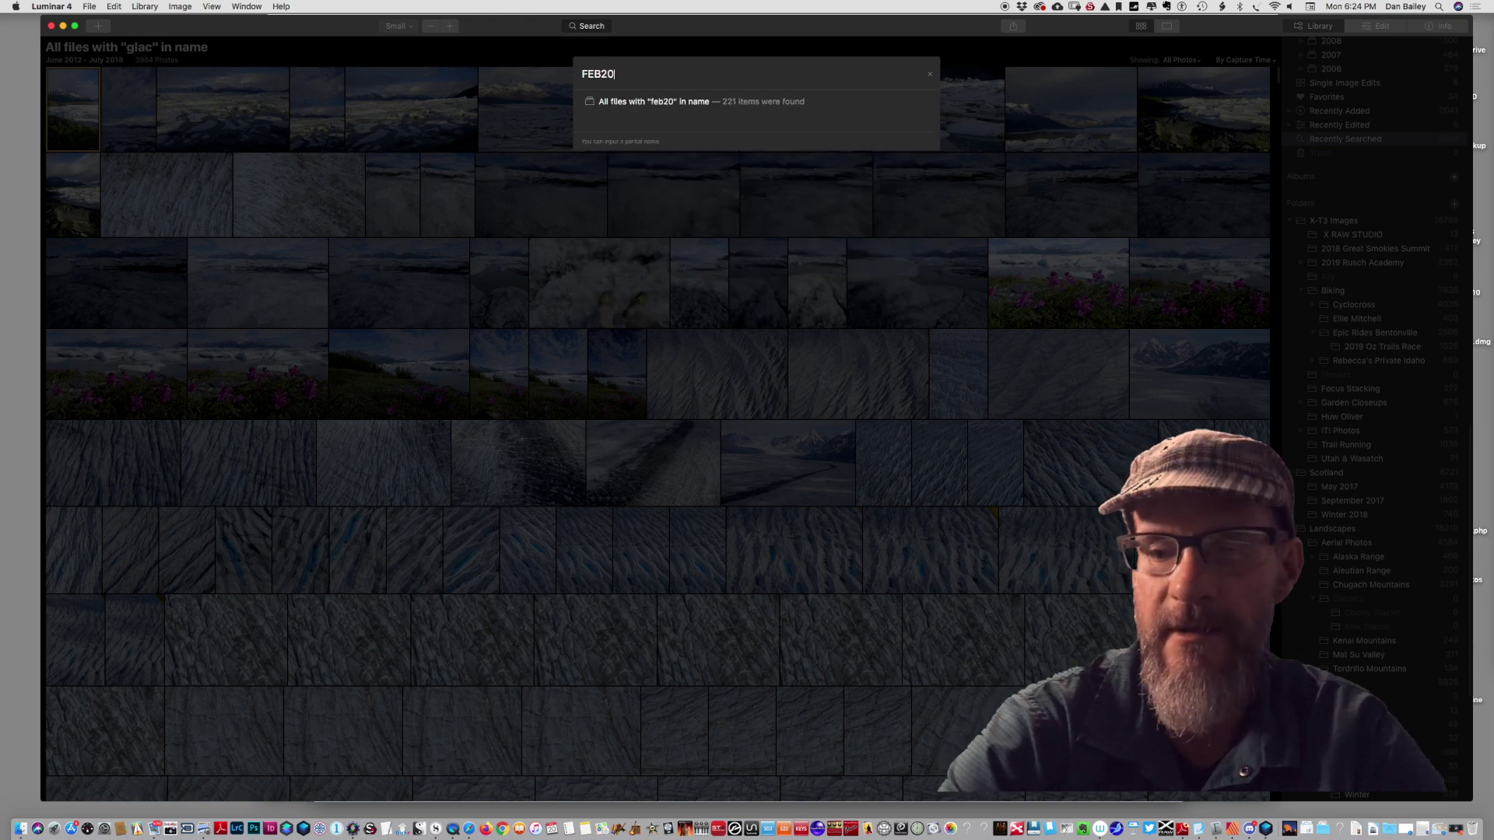
text(-01)
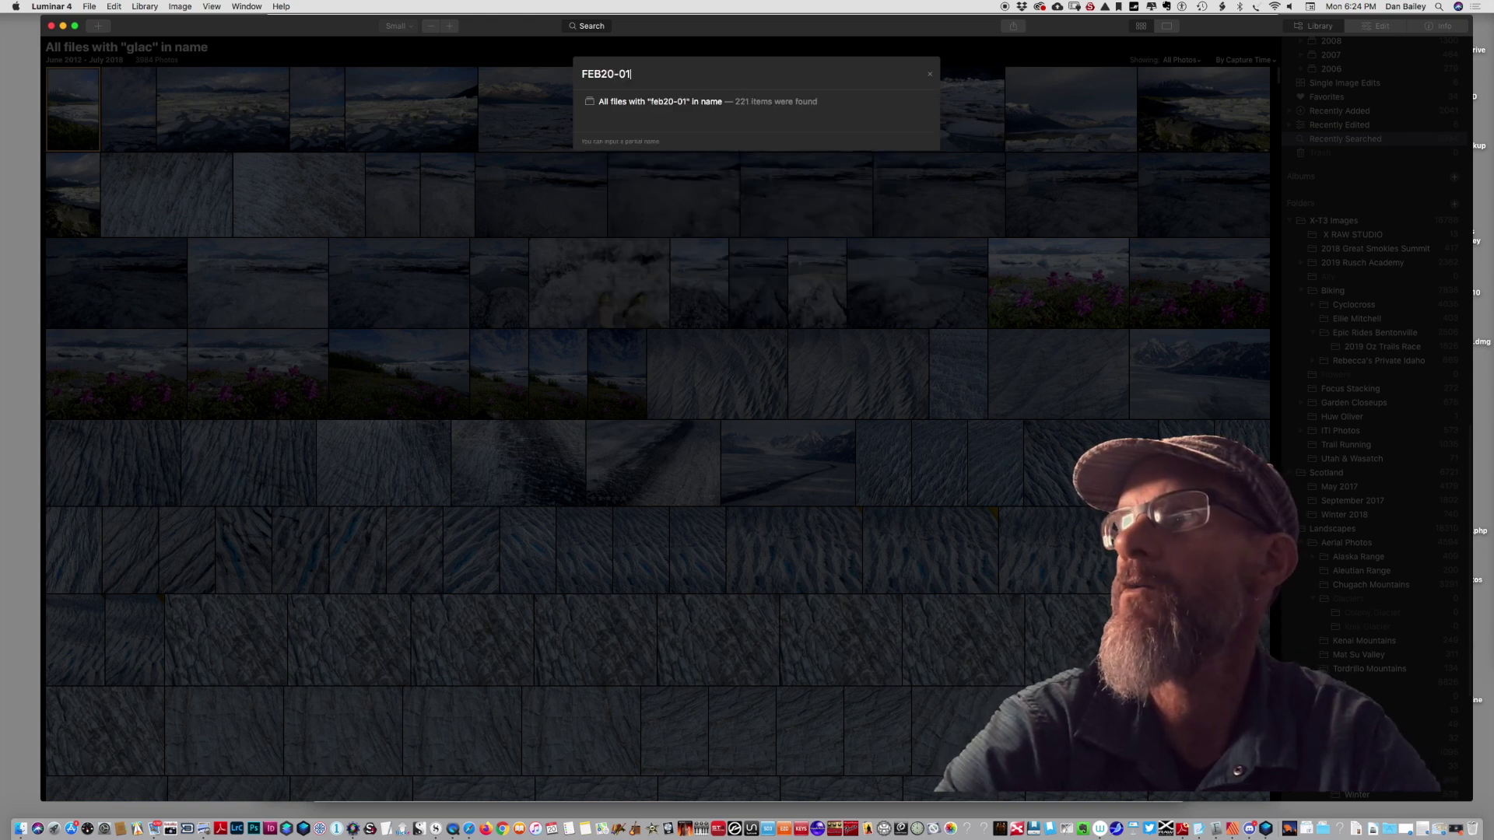
text(103)
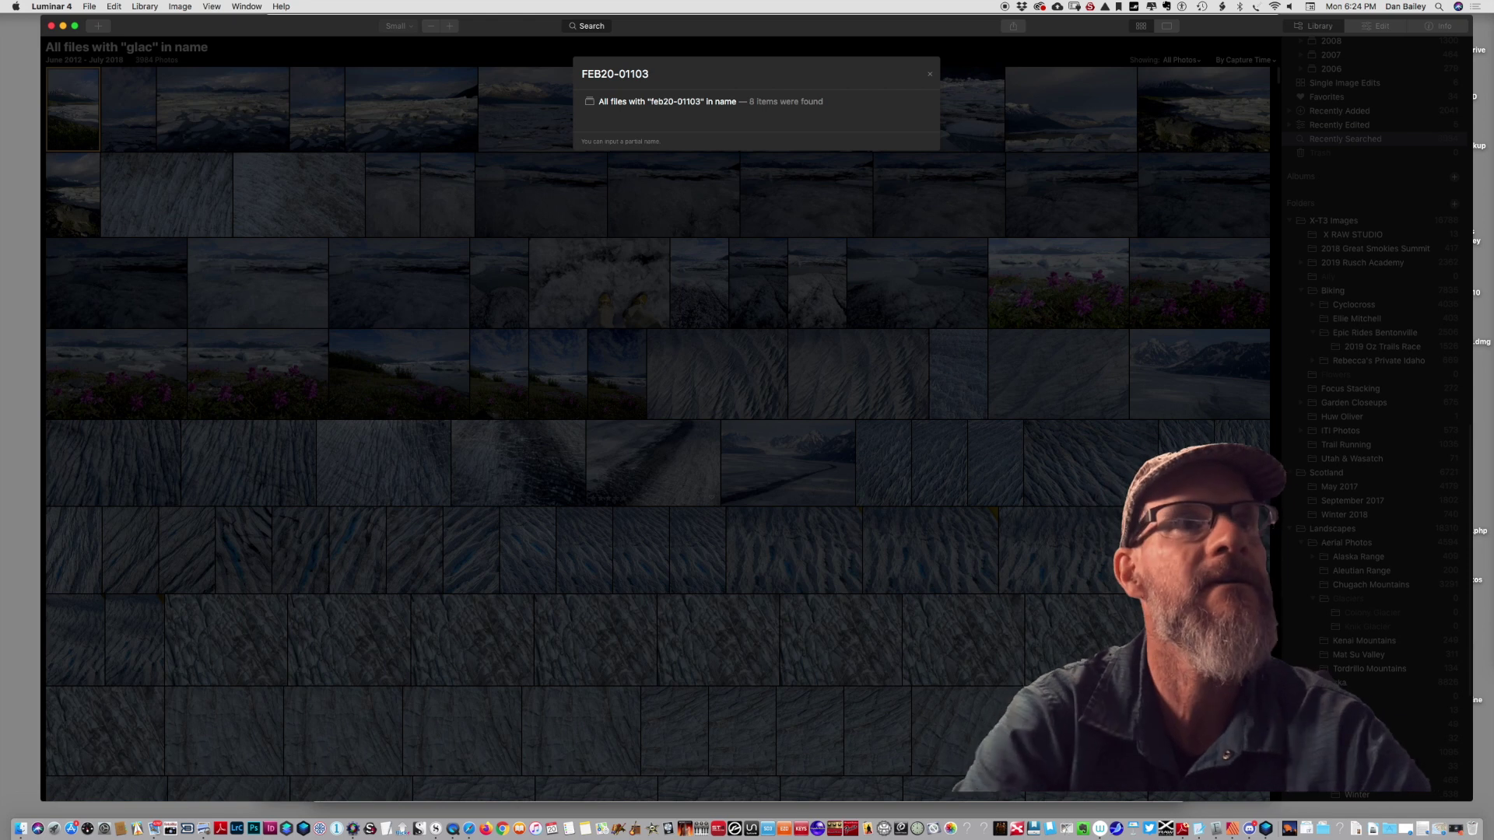
key(Return)
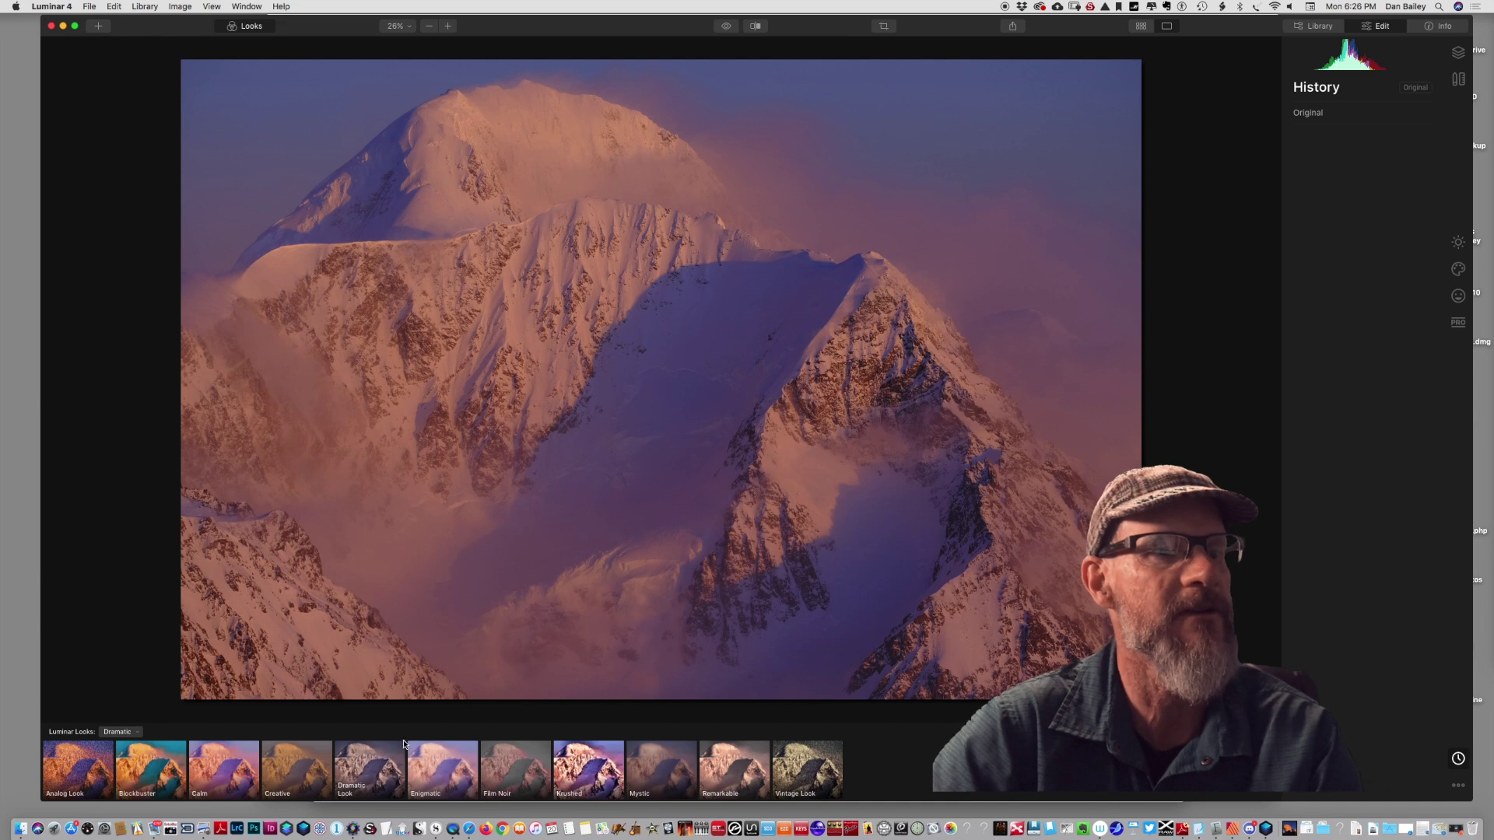
click(365, 771)
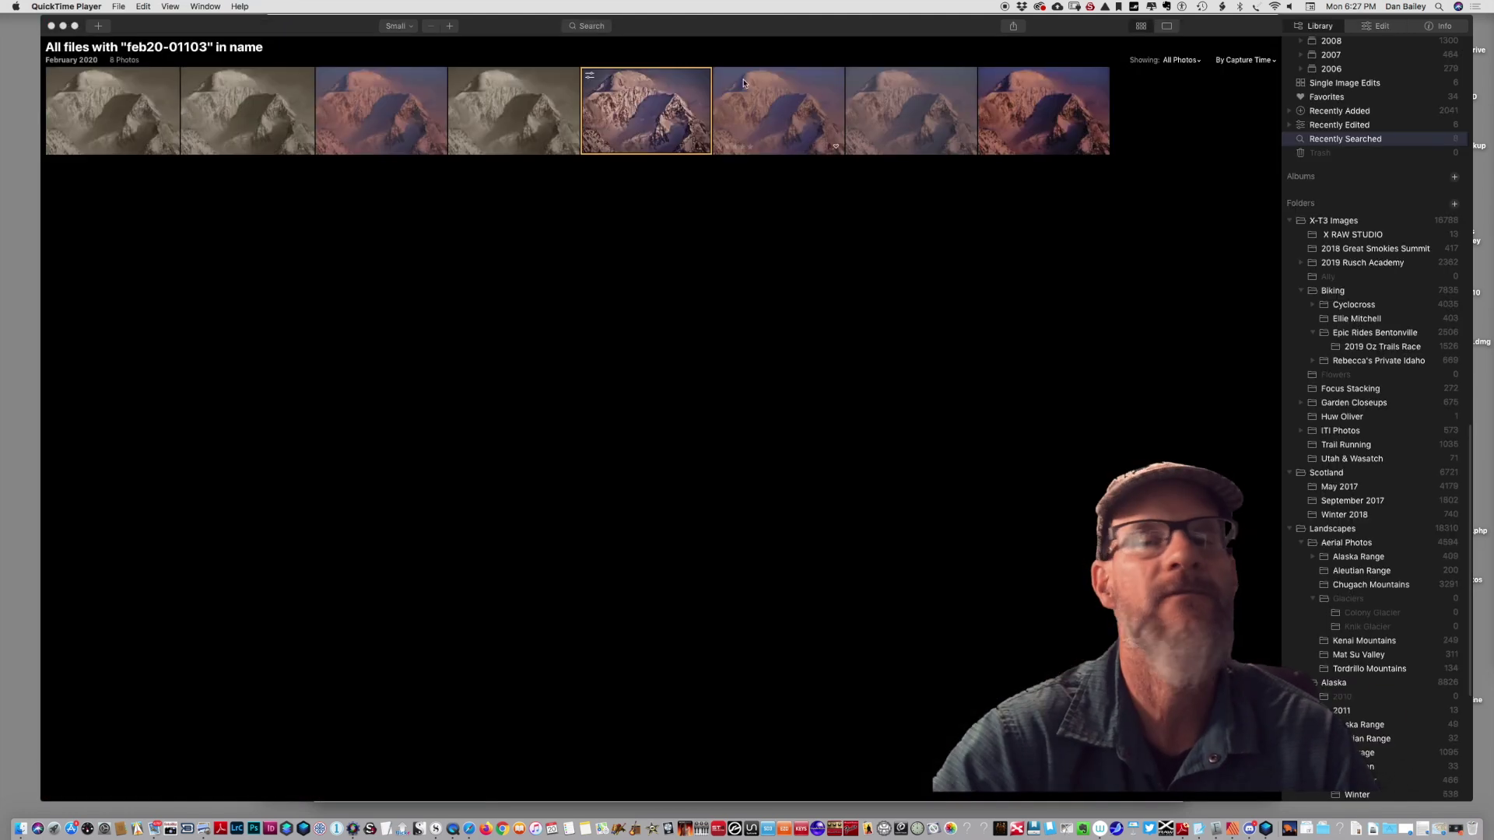
Back in the library, open the last FEB20-01103 photo, FEB20-01103(4).jpg, in Crop & Rotate.
click(1029, 123)
double_click(1041, 140)
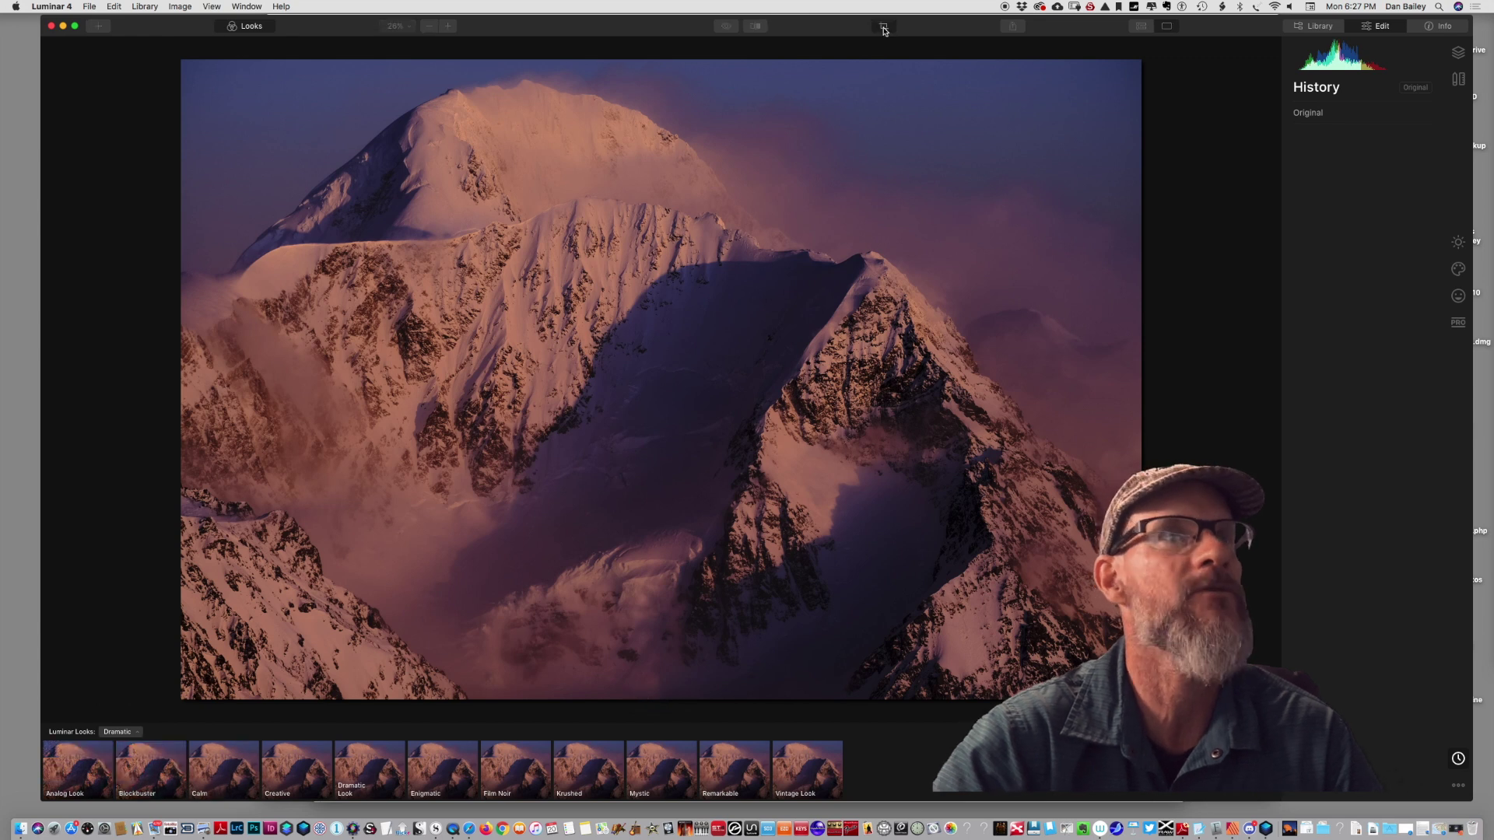
click(884, 28)
Tighten the crop around the central snowy peak, reposition the photo within it, and apply.
drag(1134, 65, 1012, 155)
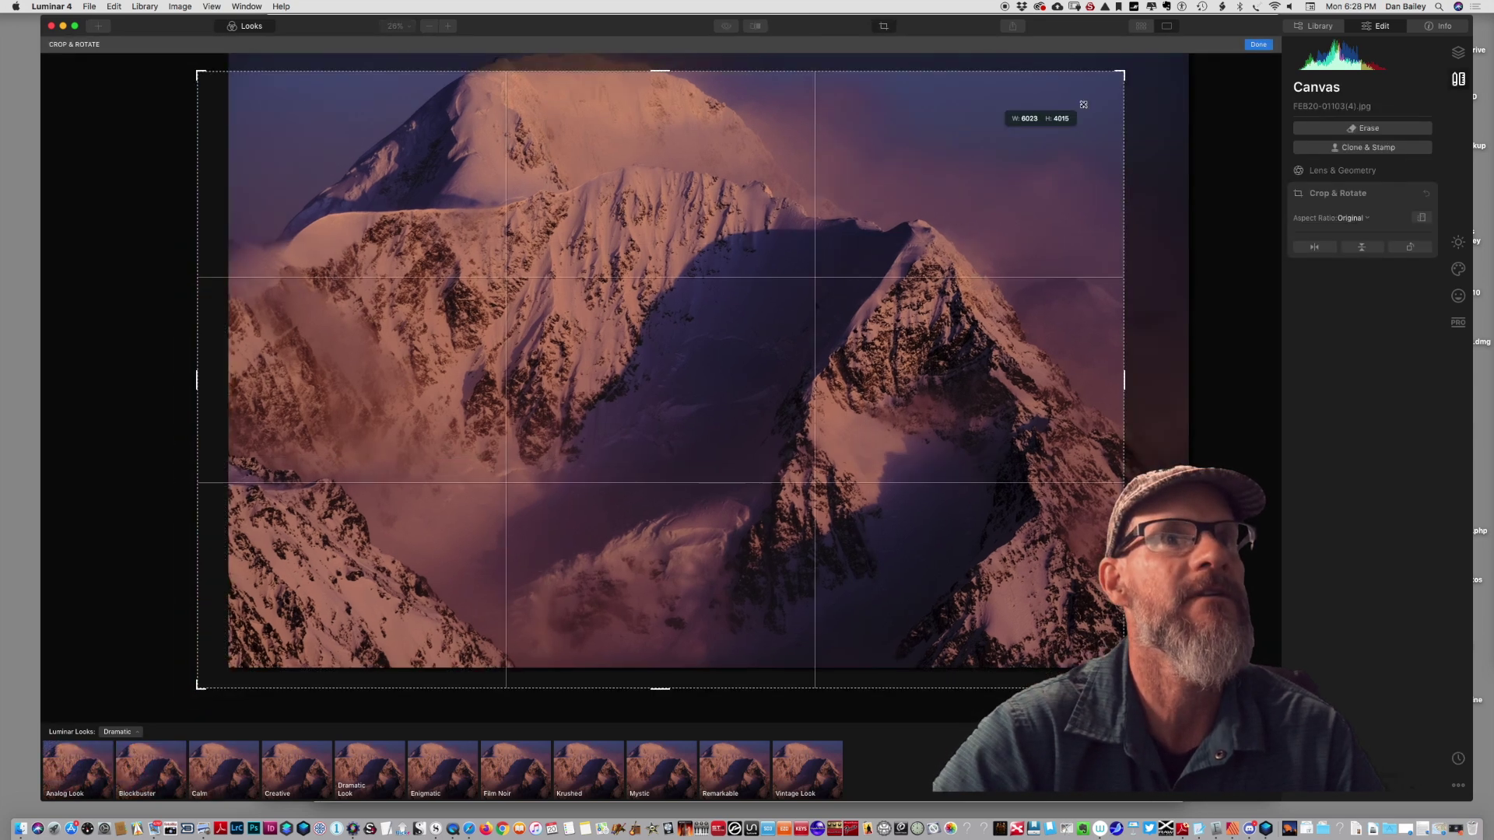
drag(827, 207, 798, 586)
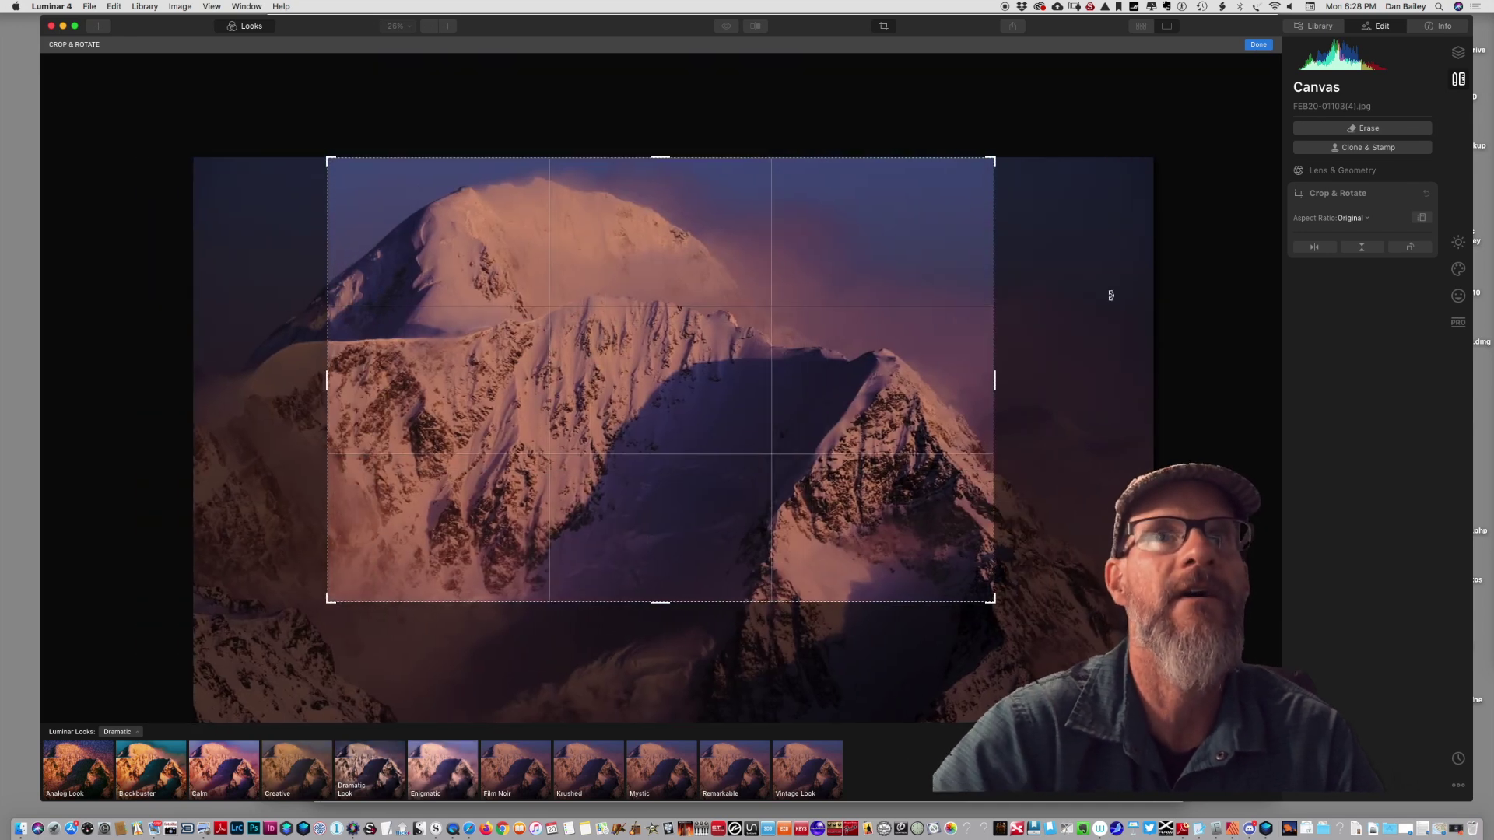
click(1258, 44)
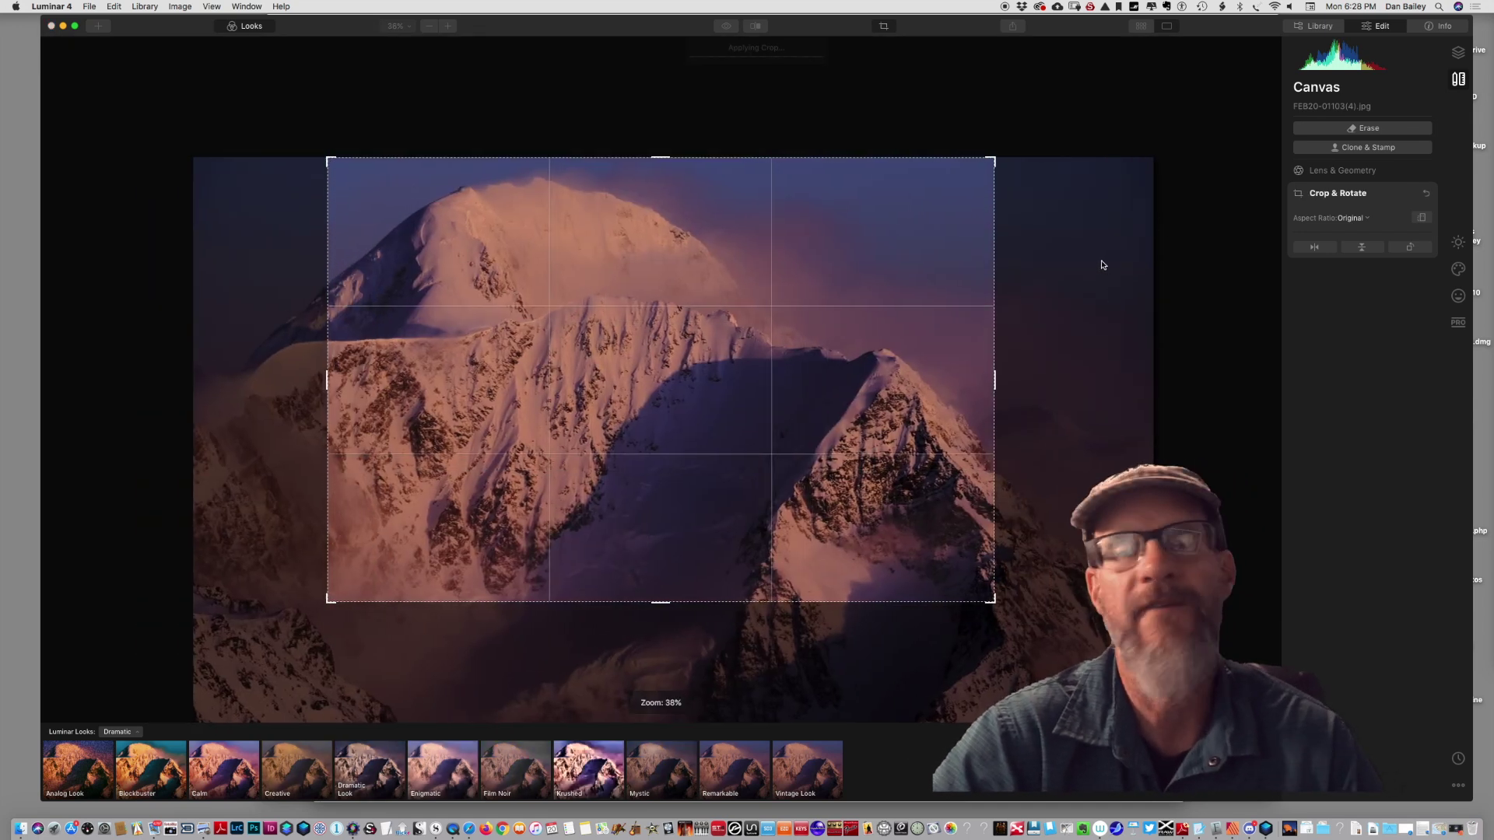